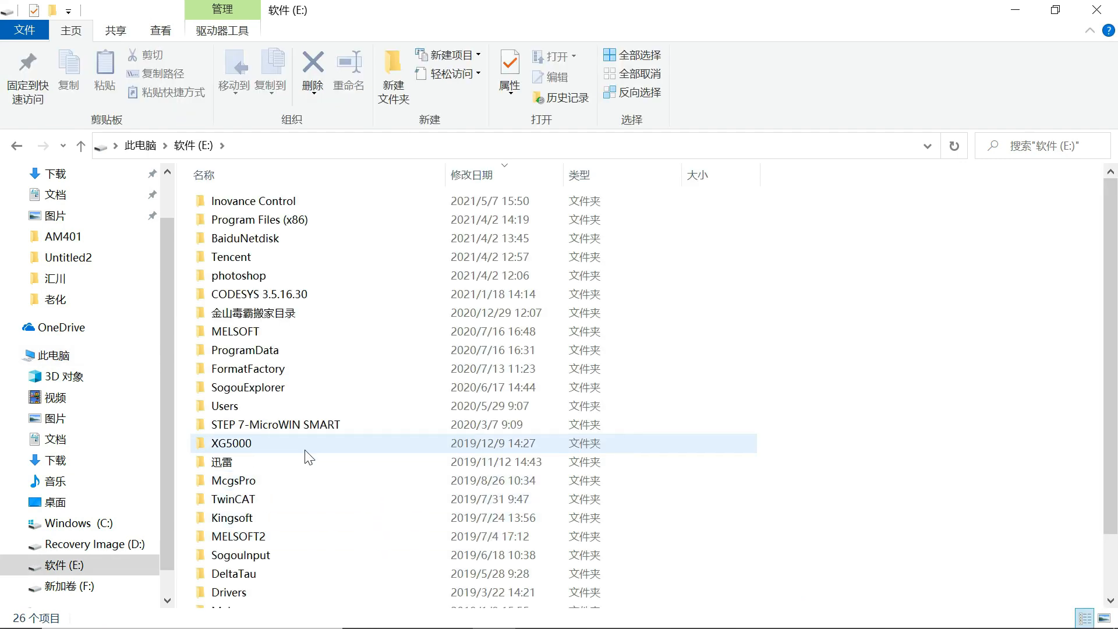
Step: Examine the device description XML files in E:\TwinCAT\3.1\Config\Io\EtherCAT down to the Sentinel entries, and close the folder
left_click(258, 504)
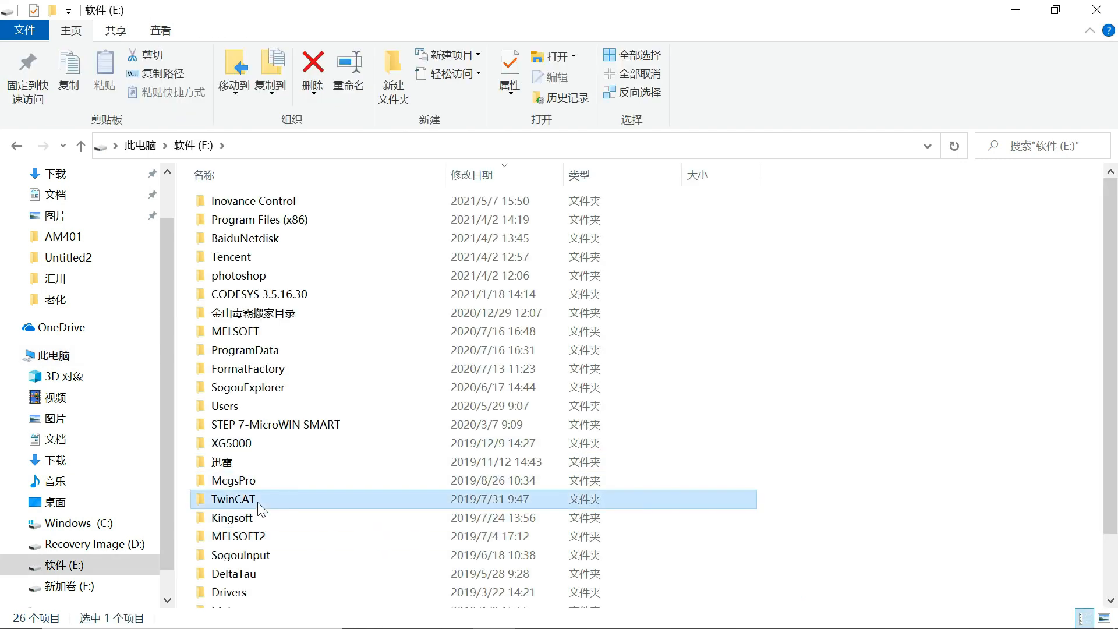
double_click(258, 504)
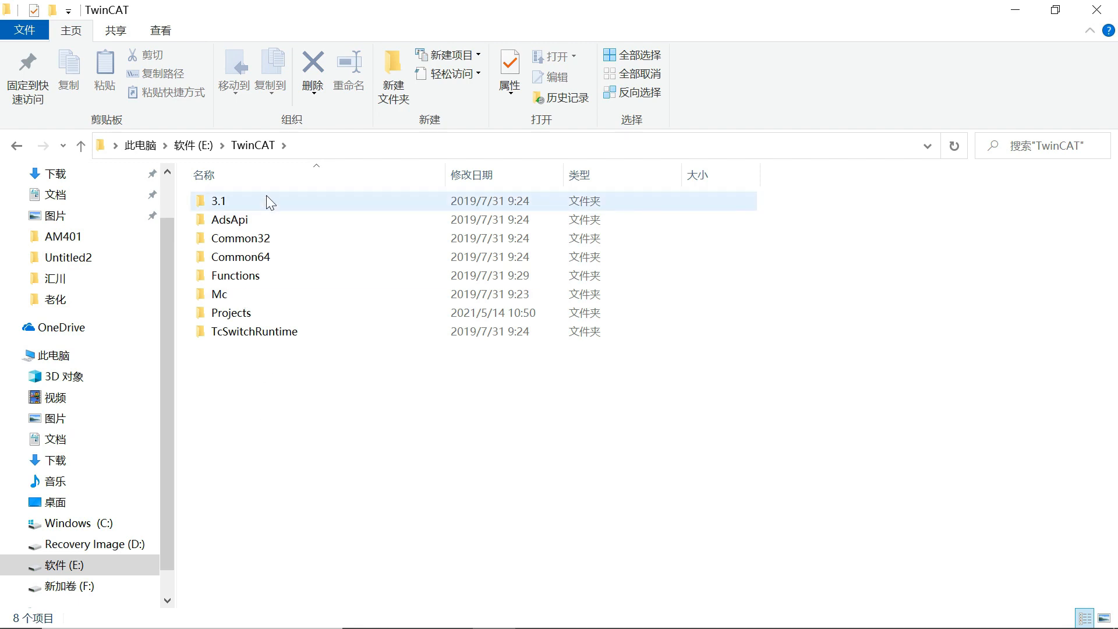
left_click(274, 200)
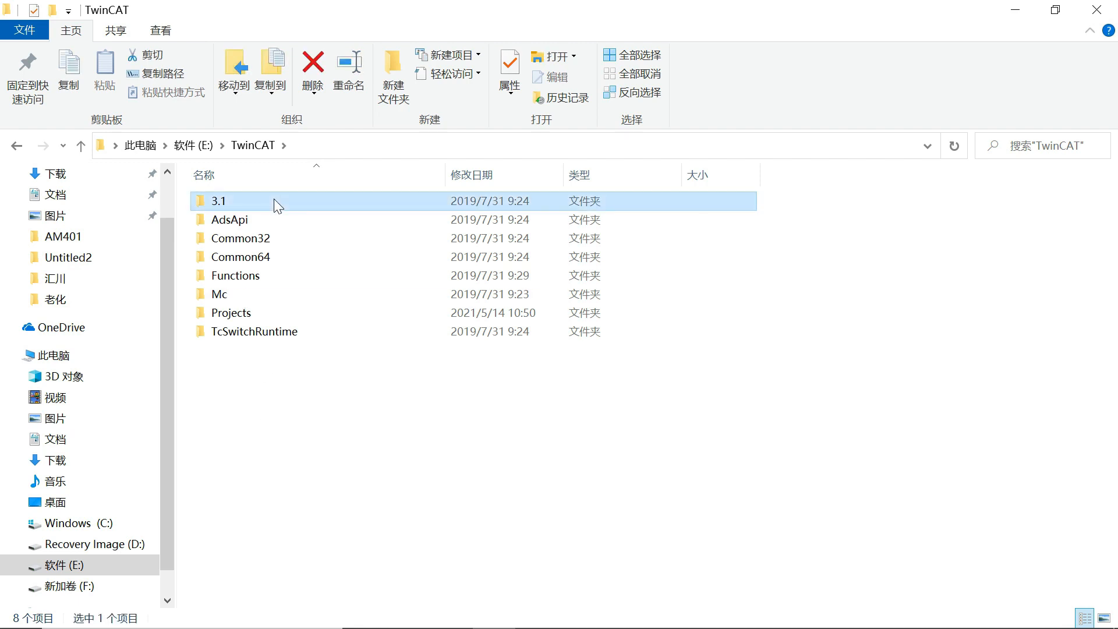
double_click(274, 201)
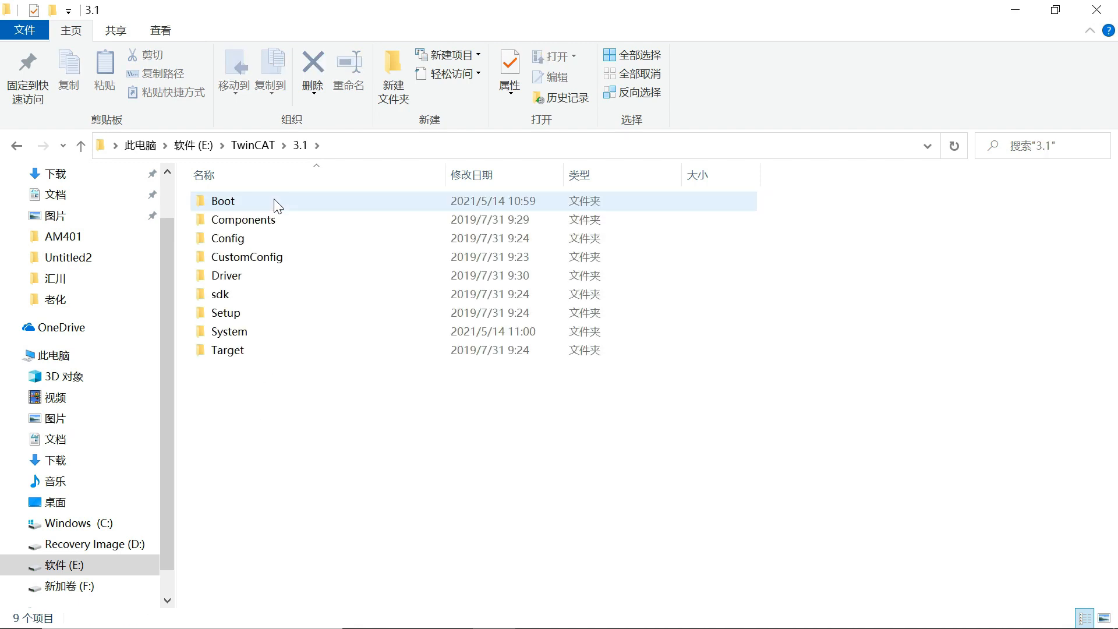
left_click(278, 236)
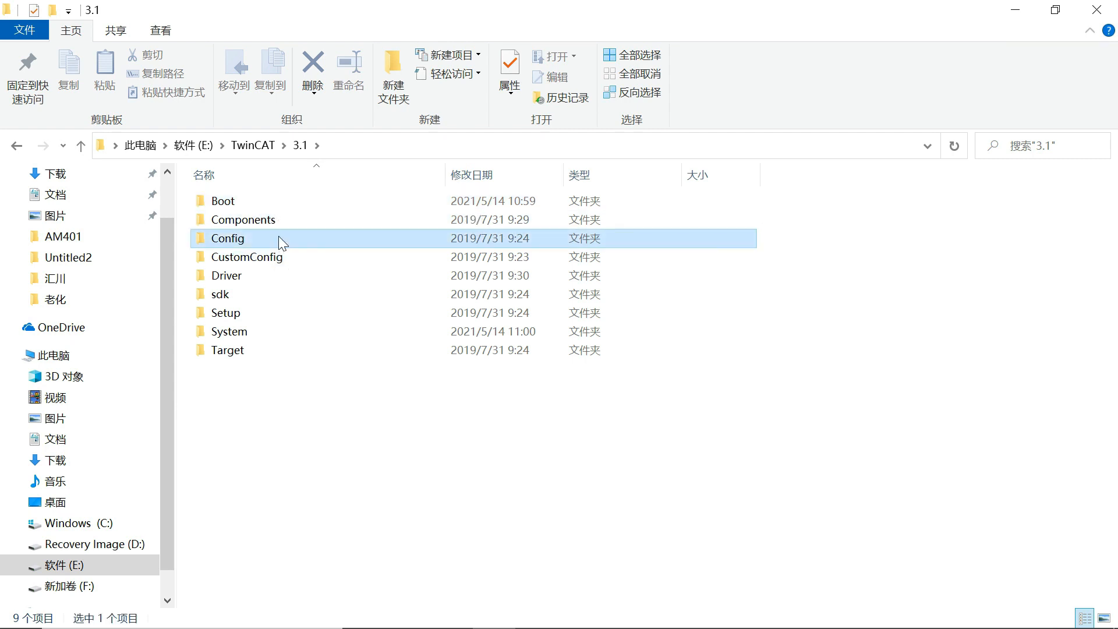
double_click(279, 237)
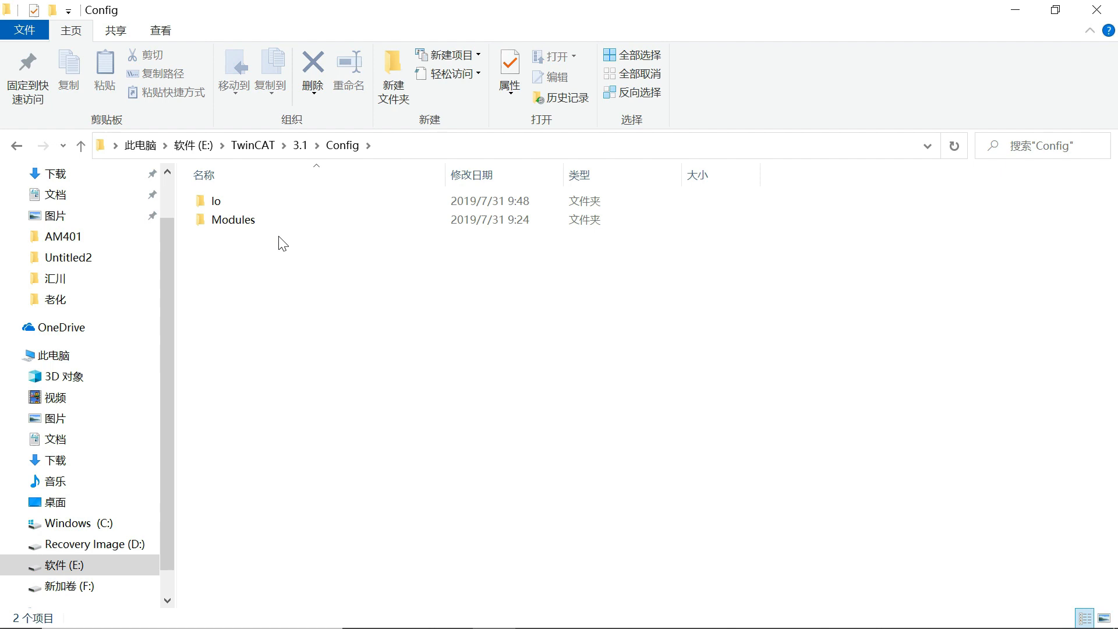
left_click(271, 198)
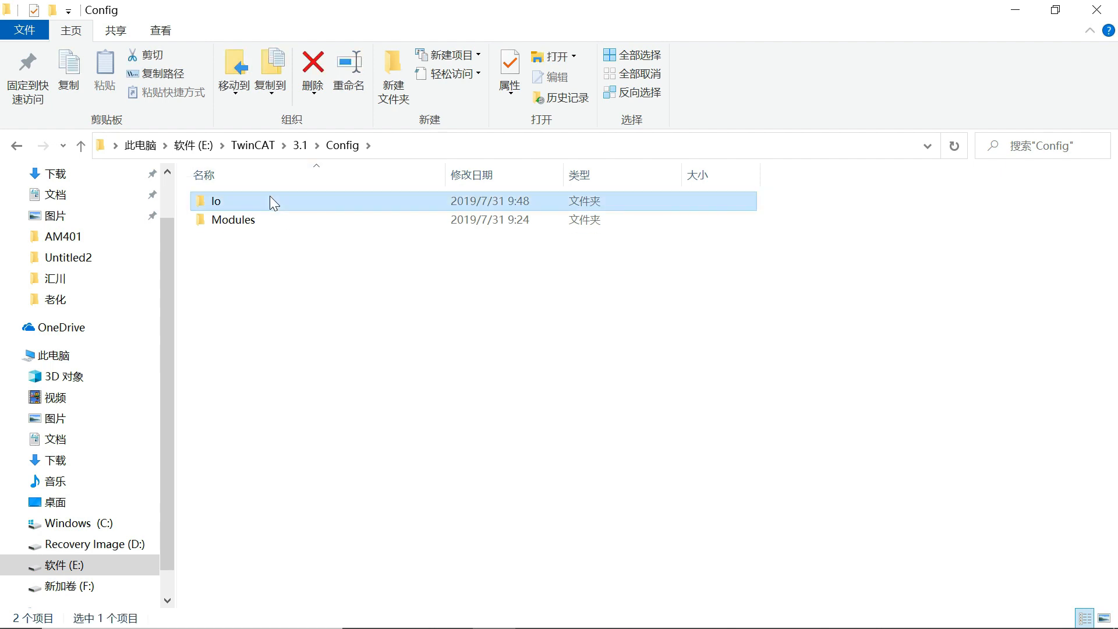
double_click(270, 201)
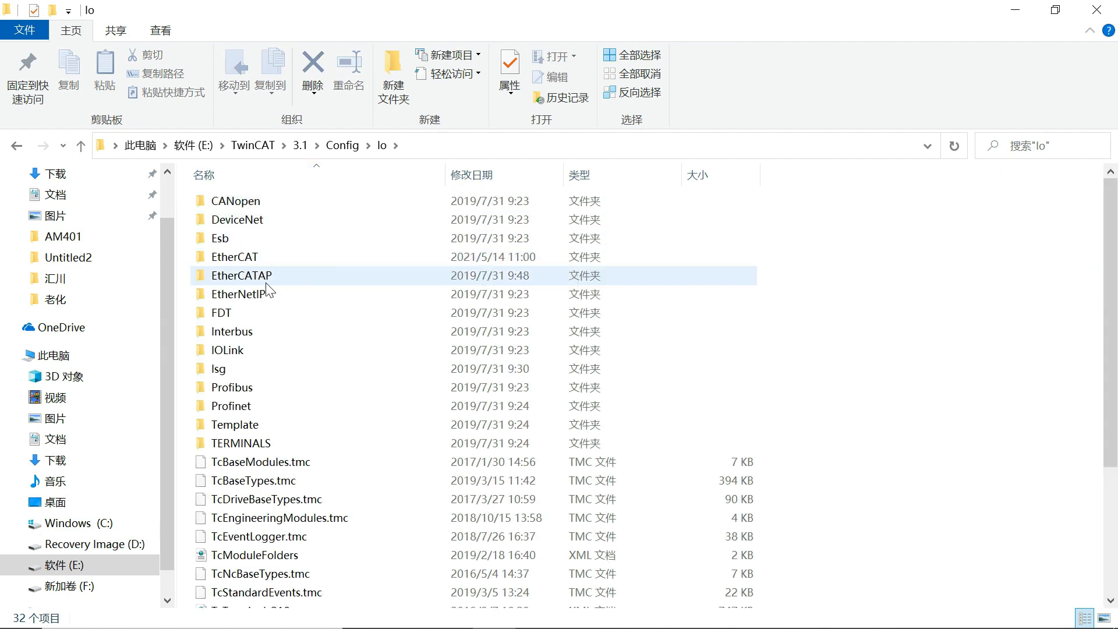
left_click(278, 257)
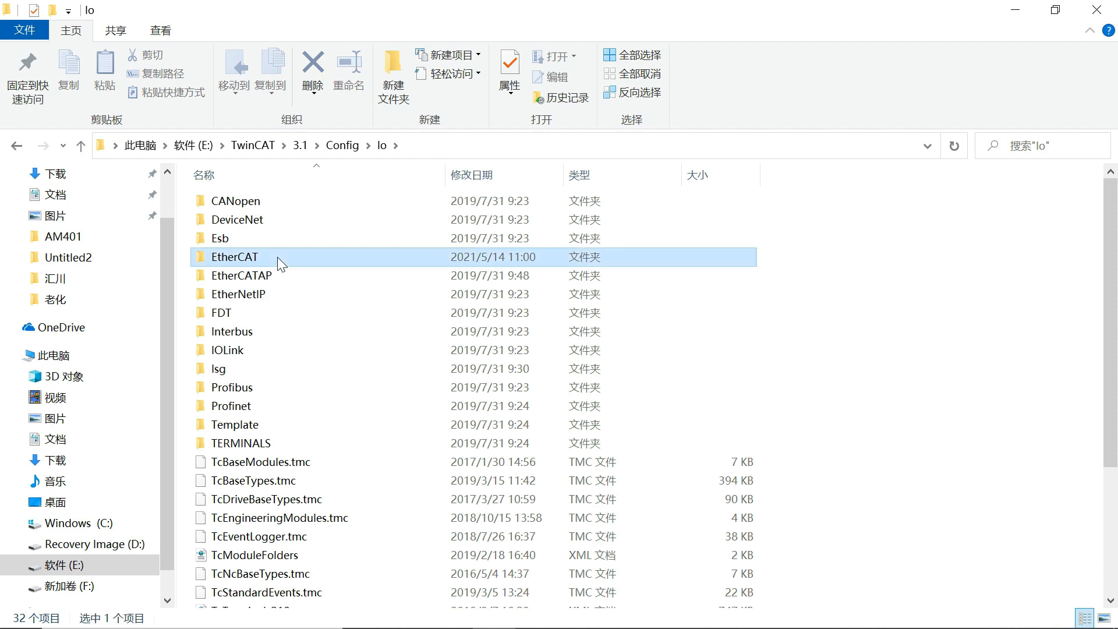
double_click(277, 257)
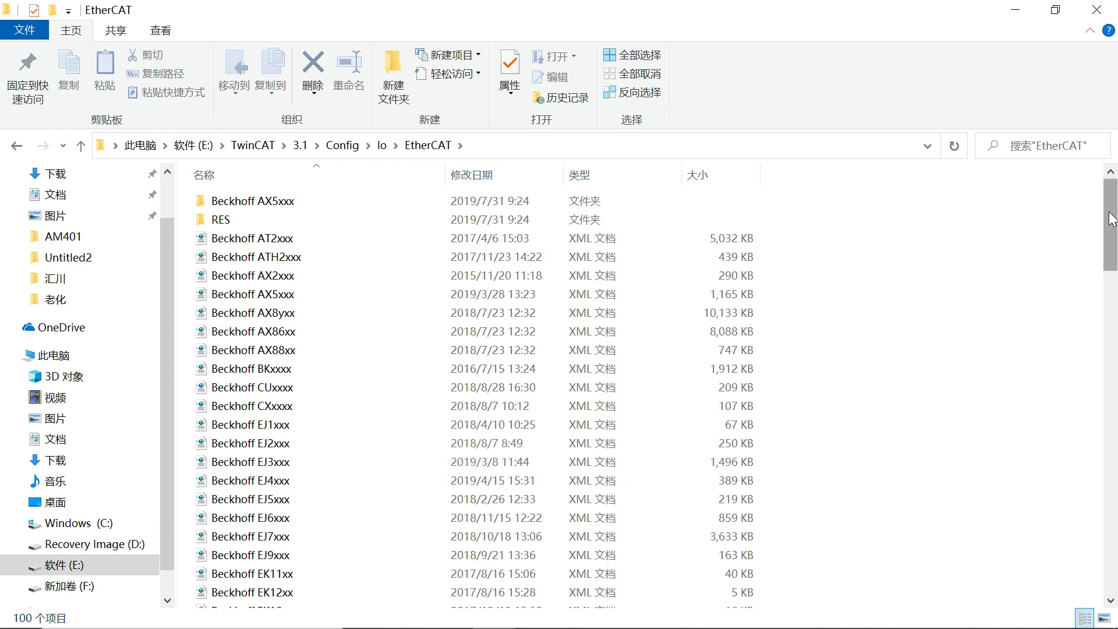
left_click_drag(1112, 220, 1111, 540)
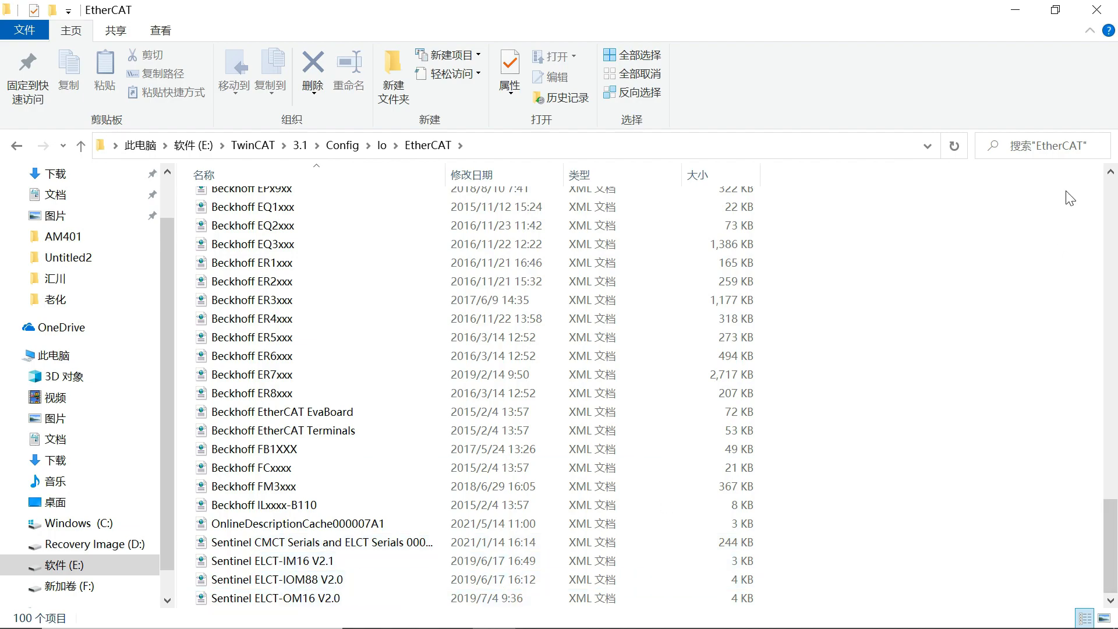
left_click(1096, 10)
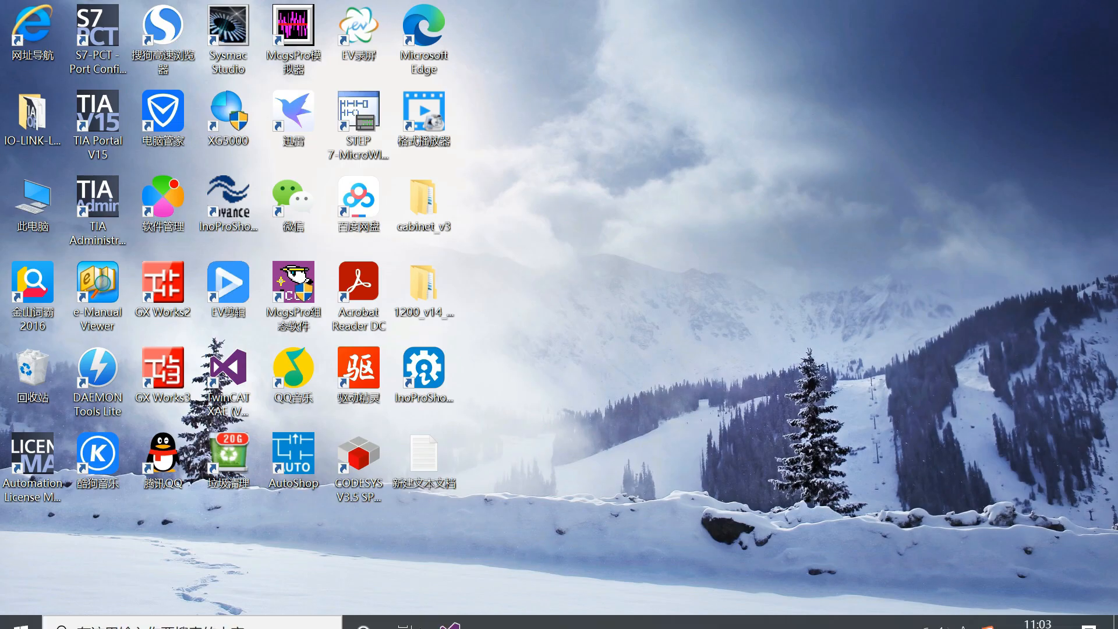
Step: Switch to TwinCAT 3 in Visual Studio and create a TwinCAT XAE Project (XML format) named TwinCAT Project13
left_click(462, 621)
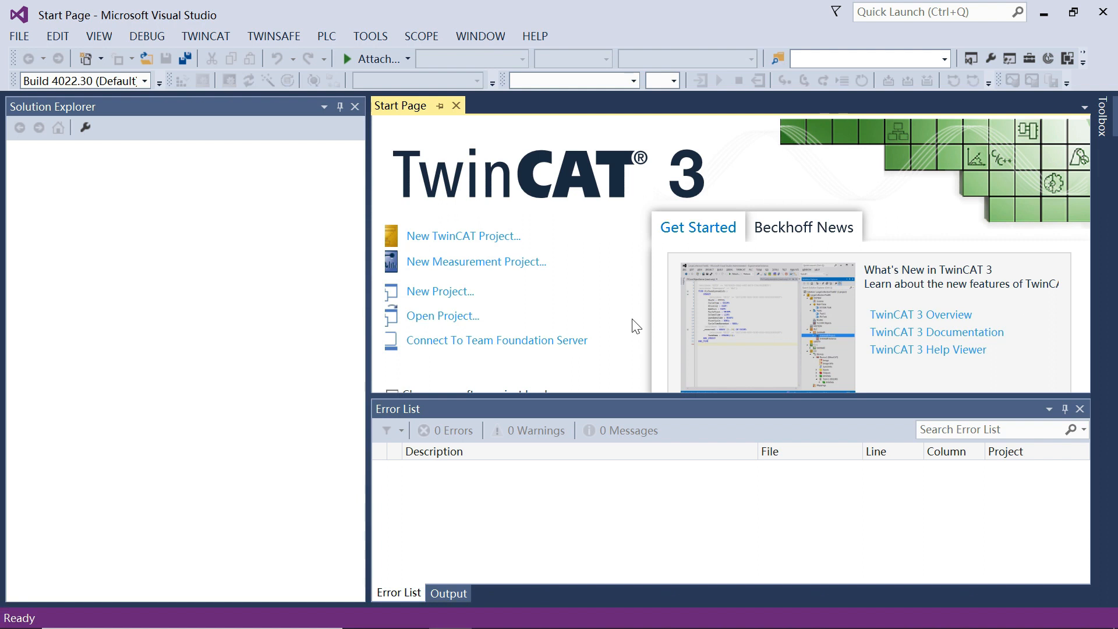
left_click(459, 295)
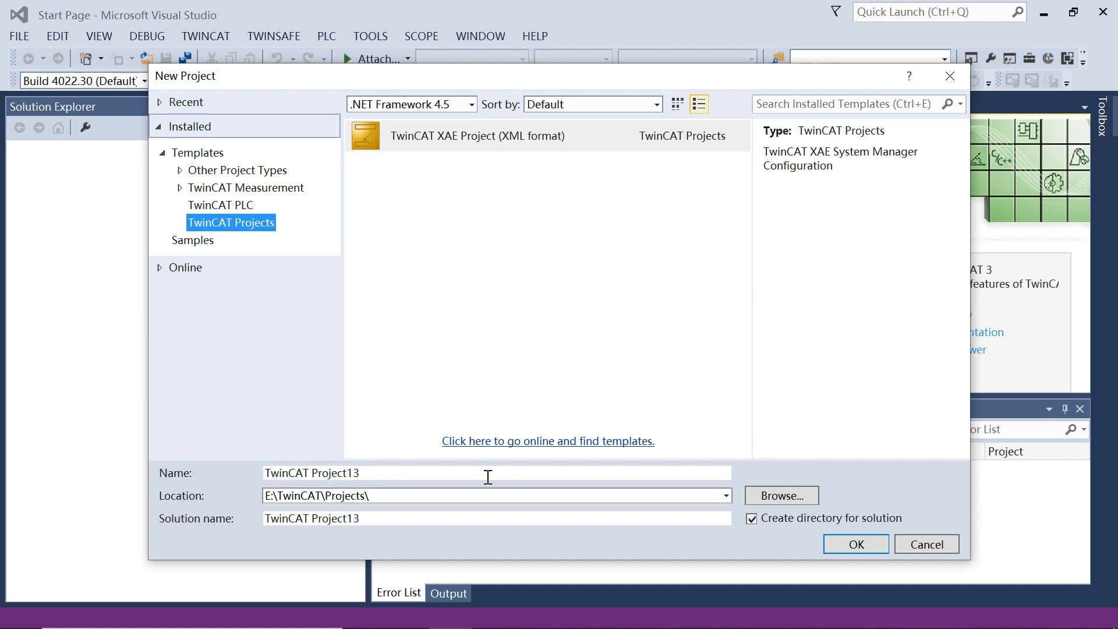
left_click(869, 548)
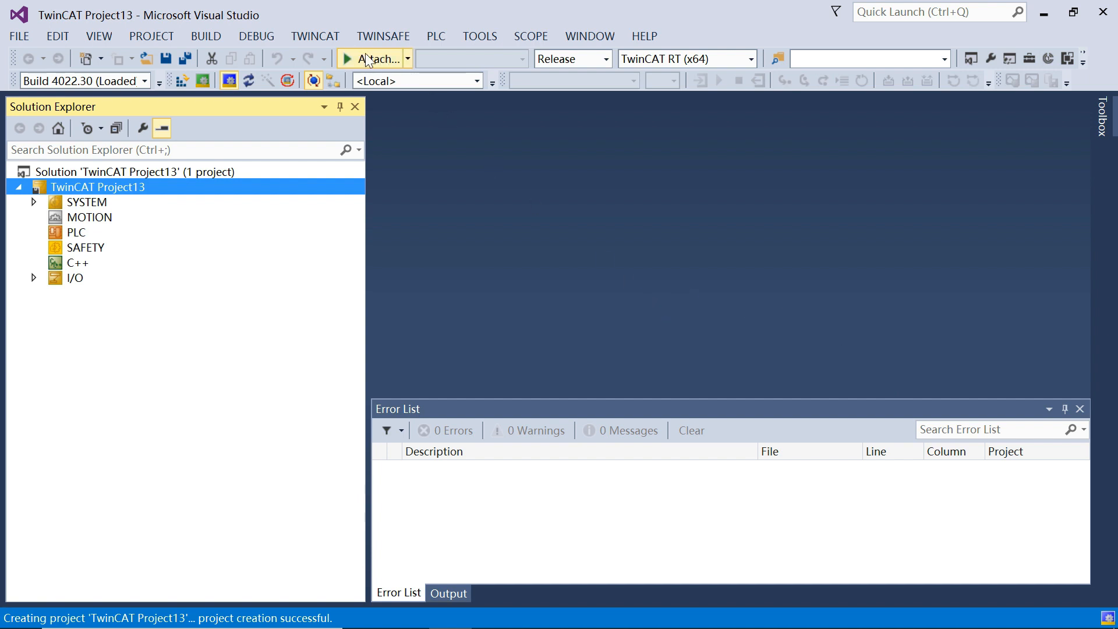
Step: Check the Realtek PCIe GbE Family Controller among the realtime Ethernet compatible devices
left_click(315, 35)
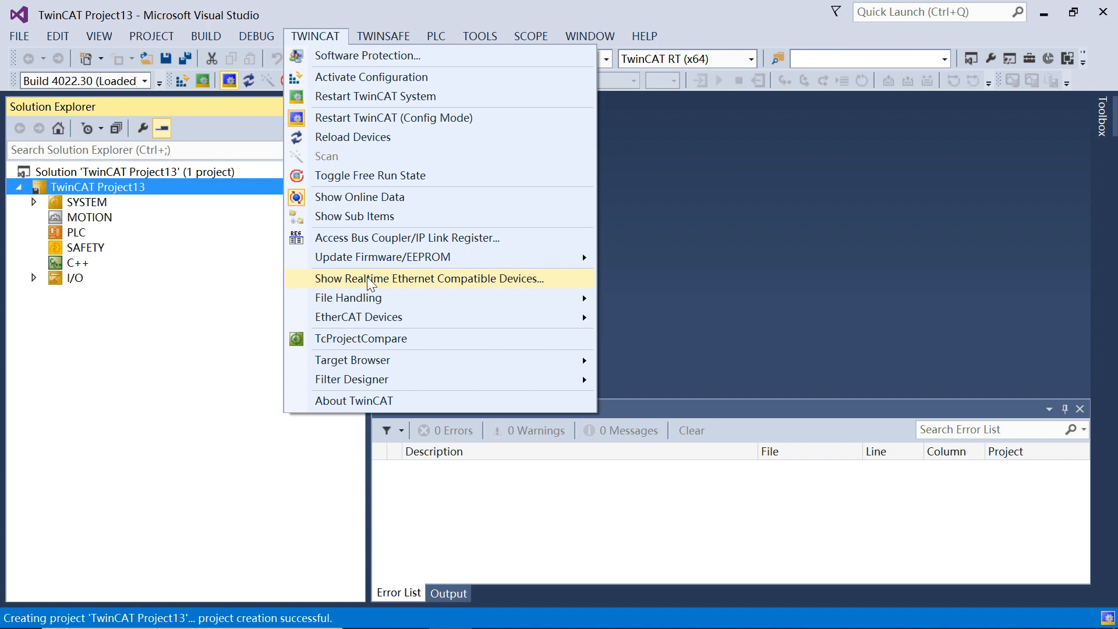
left_click(513, 280)
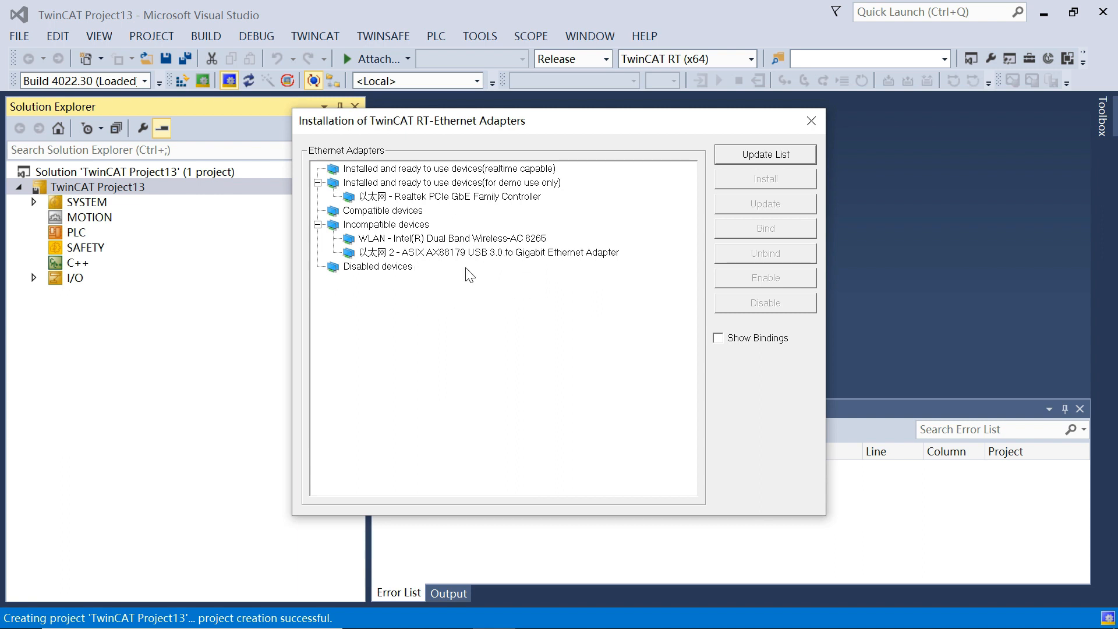
left_click(480, 198)
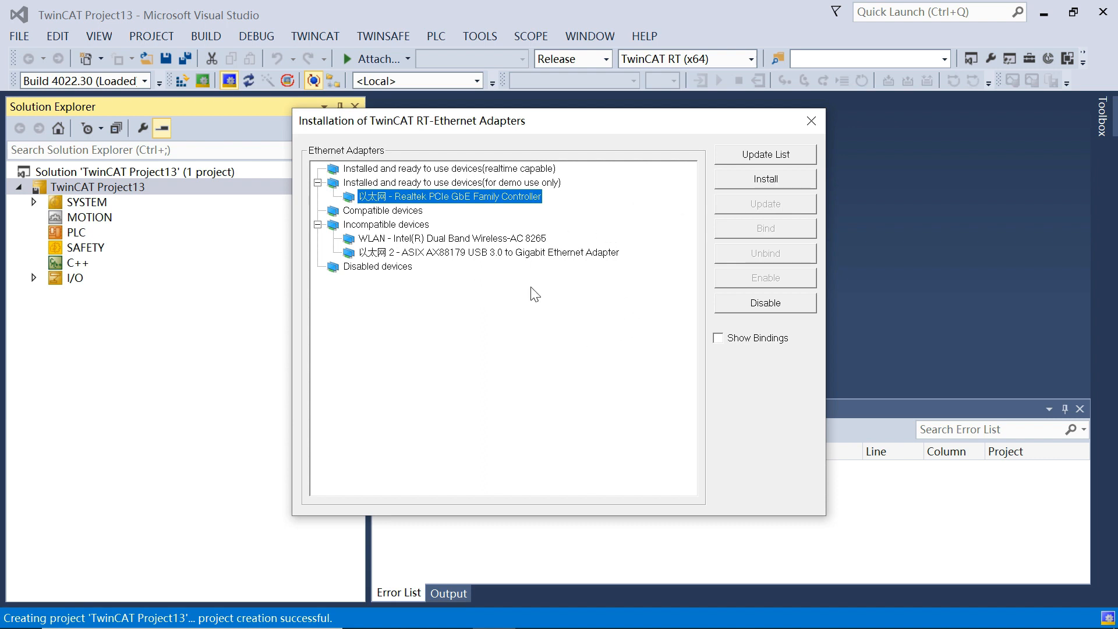
left_click(816, 116)
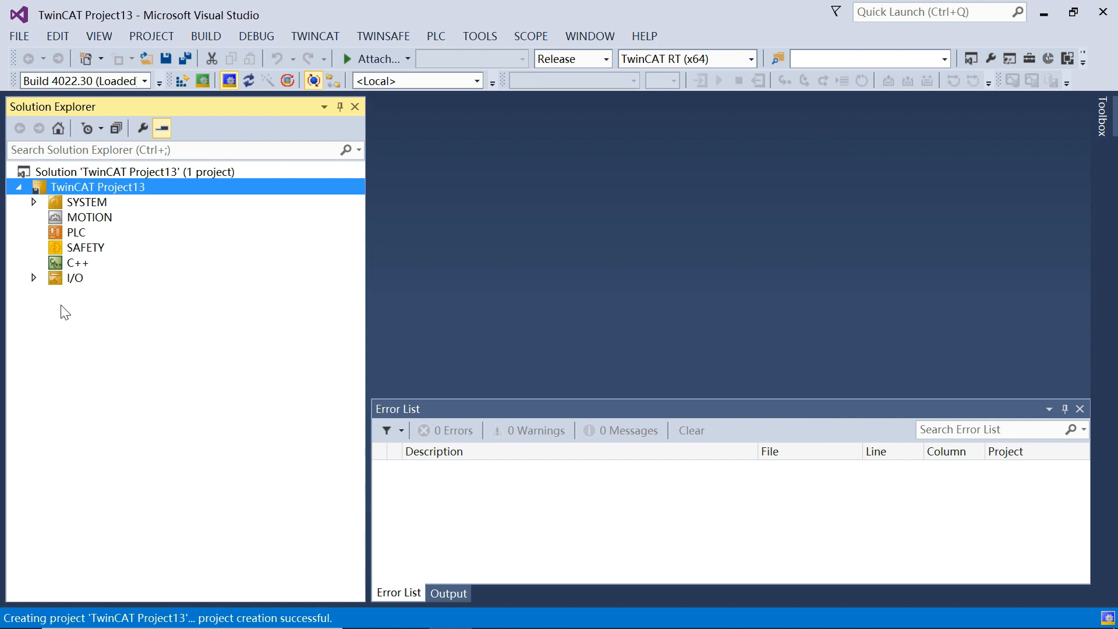
Step: Add a Standard PLC Project named Untitled1 to the project's PLC node
left_click(78, 234)
right_click(96, 232)
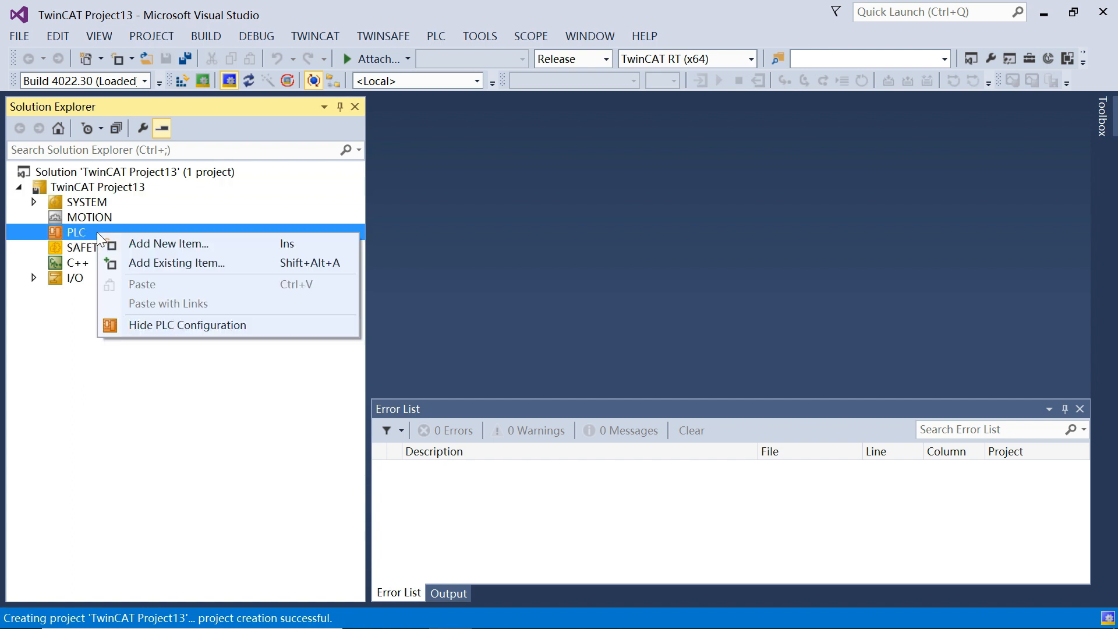
left_click(165, 242)
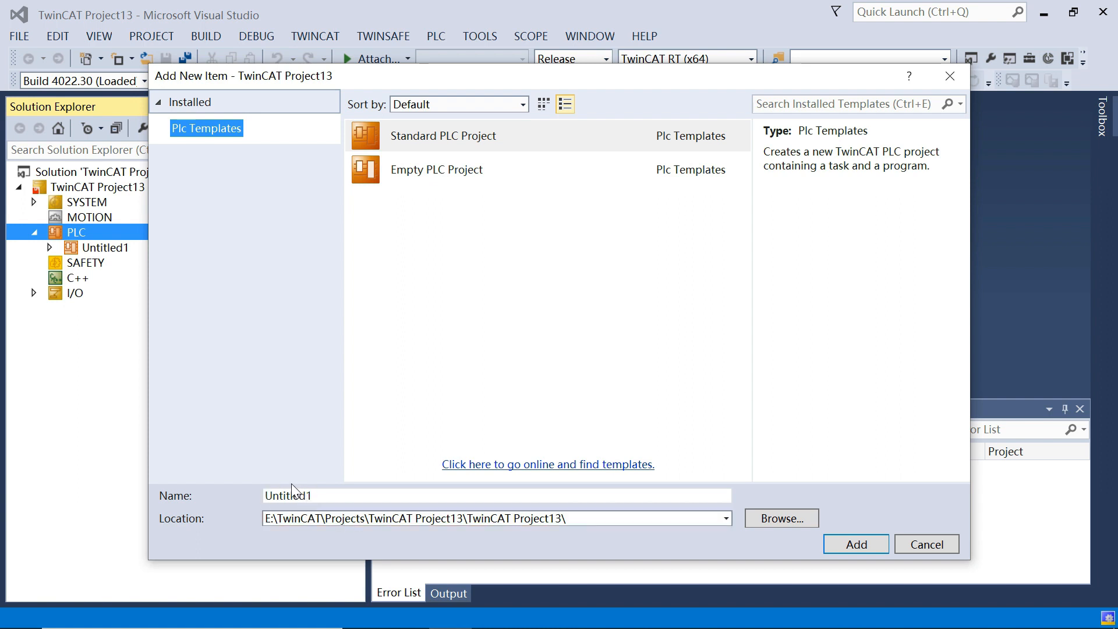
left_click(857, 546)
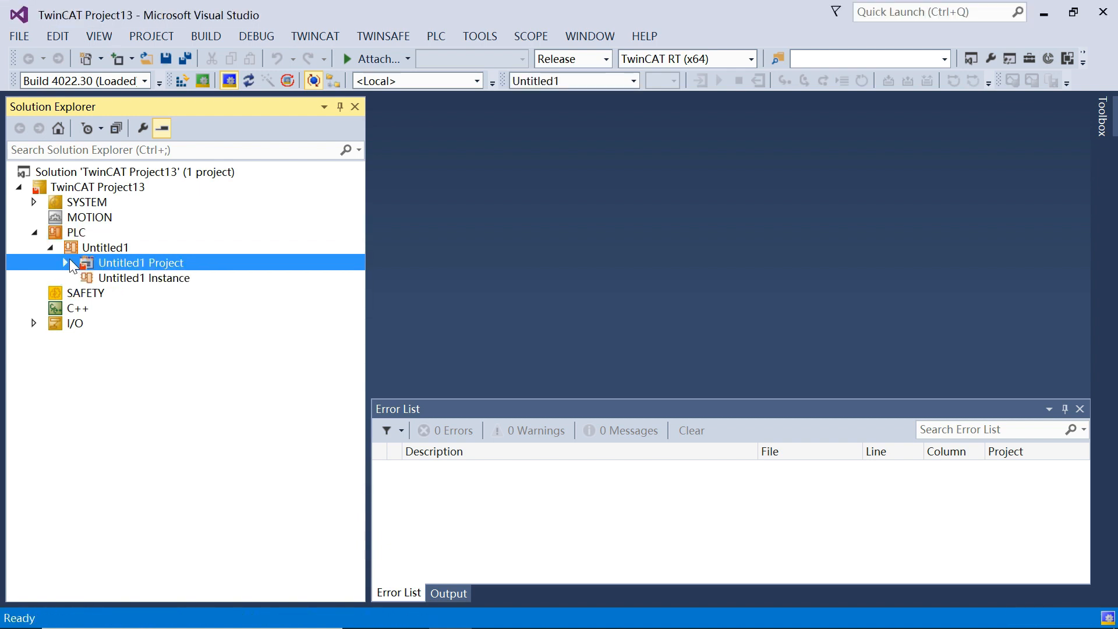
Step: Open the MAIN (PRG) program from the POUs folder of the Untitled1 project
left_click(66, 265)
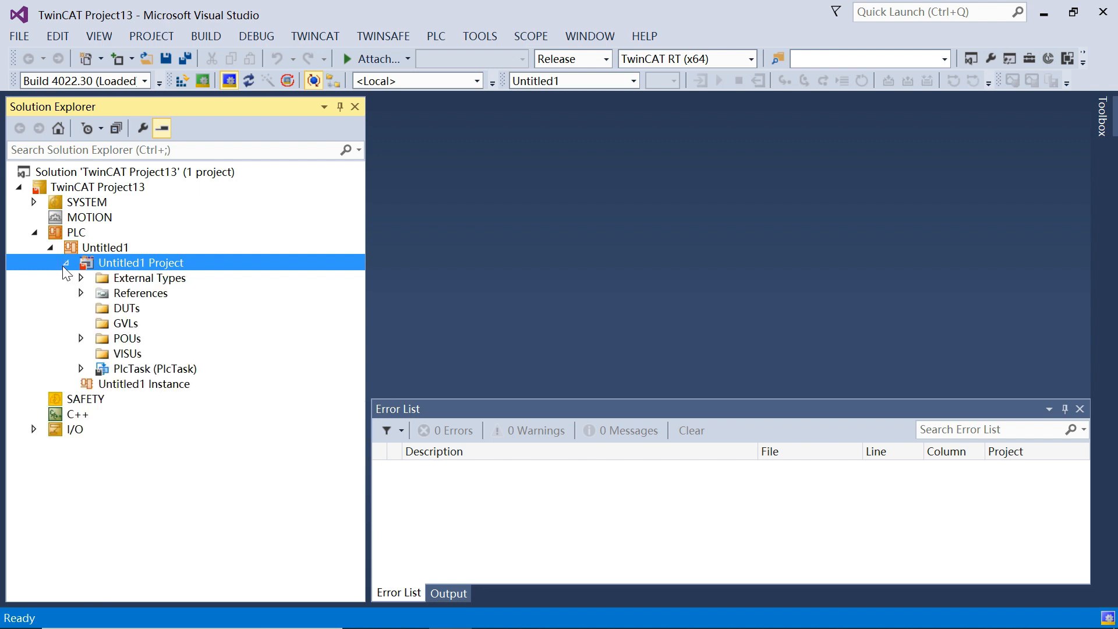
left_click(81, 338)
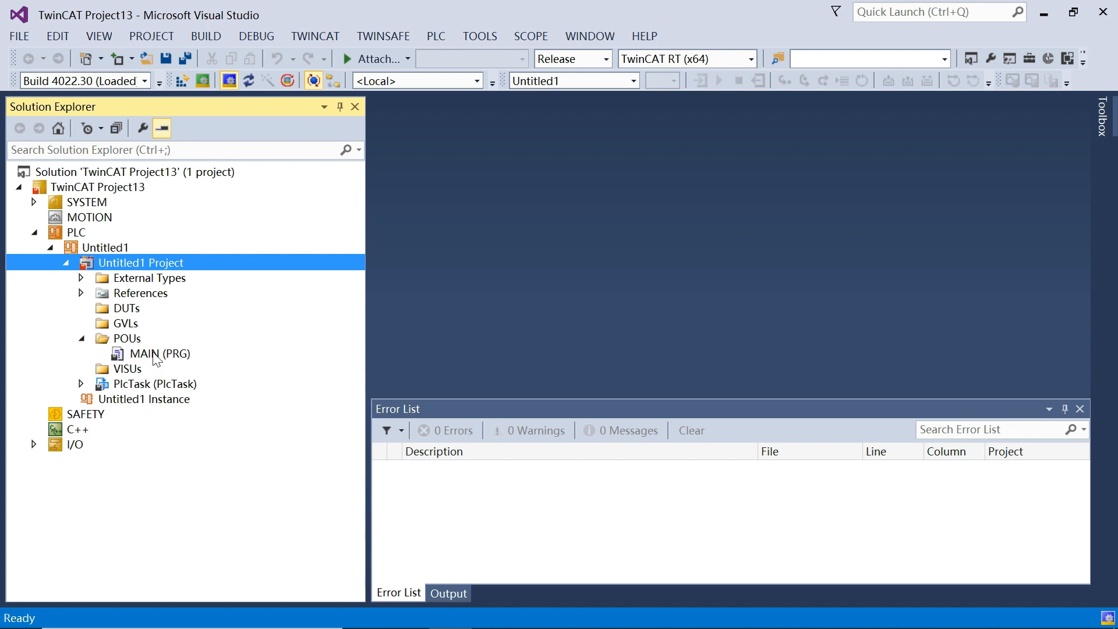
left_click(155, 355)
double_click(156, 354)
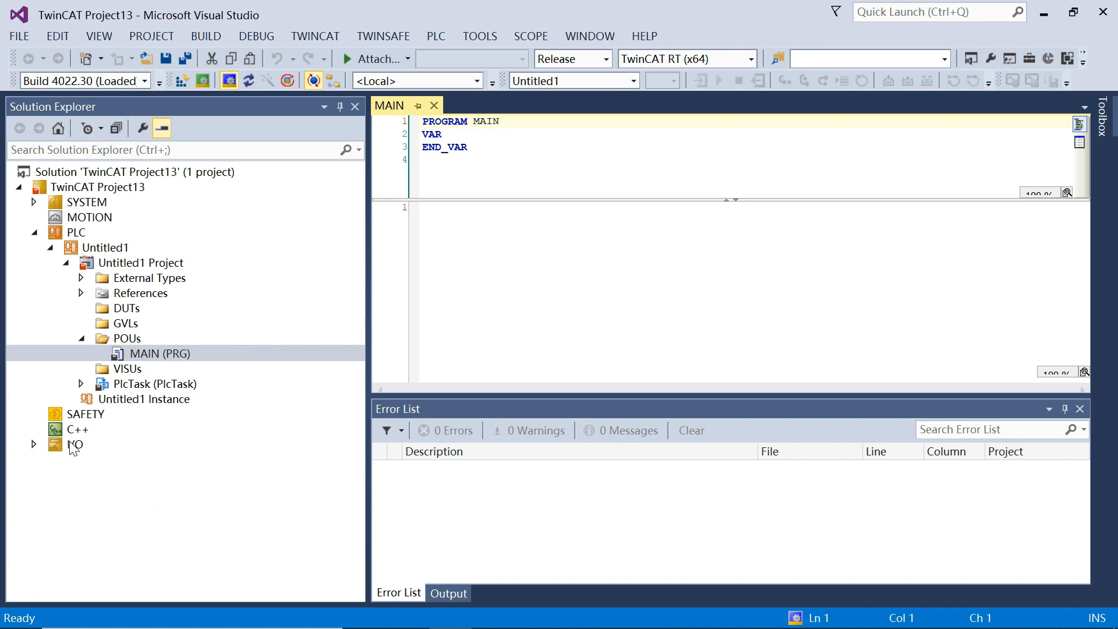
Step: Scan the I/O Devices node and add only Device 3 (EtherCAT) on the Realtek PCIe GbE Family Controller
left_click(35, 446)
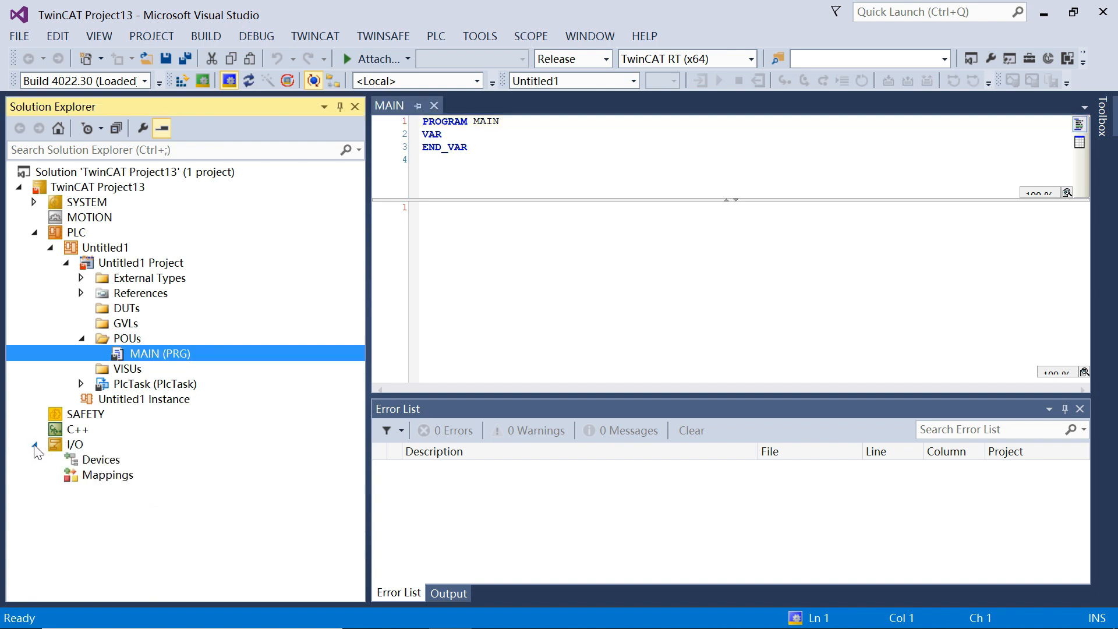
left_click(117, 460)
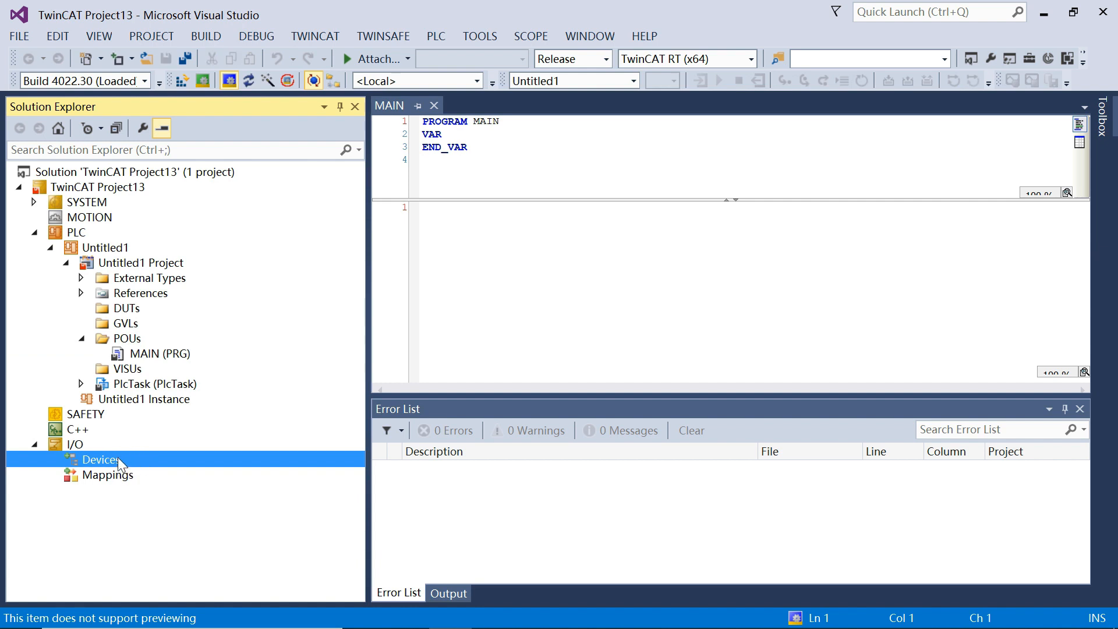
right_click(118, 460)
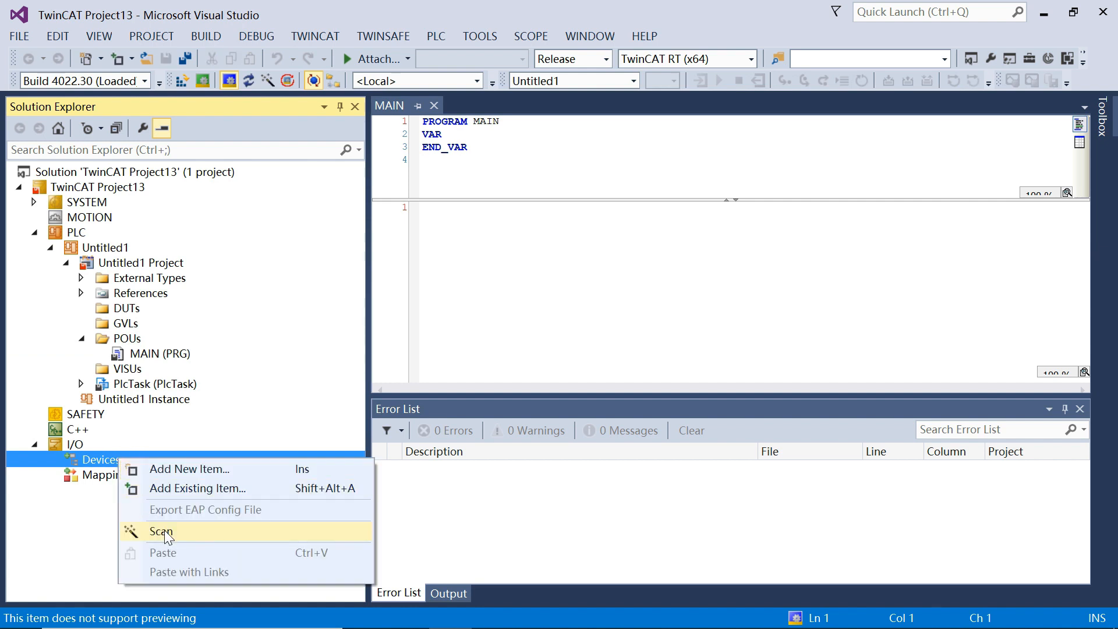
left_click(211, 532)
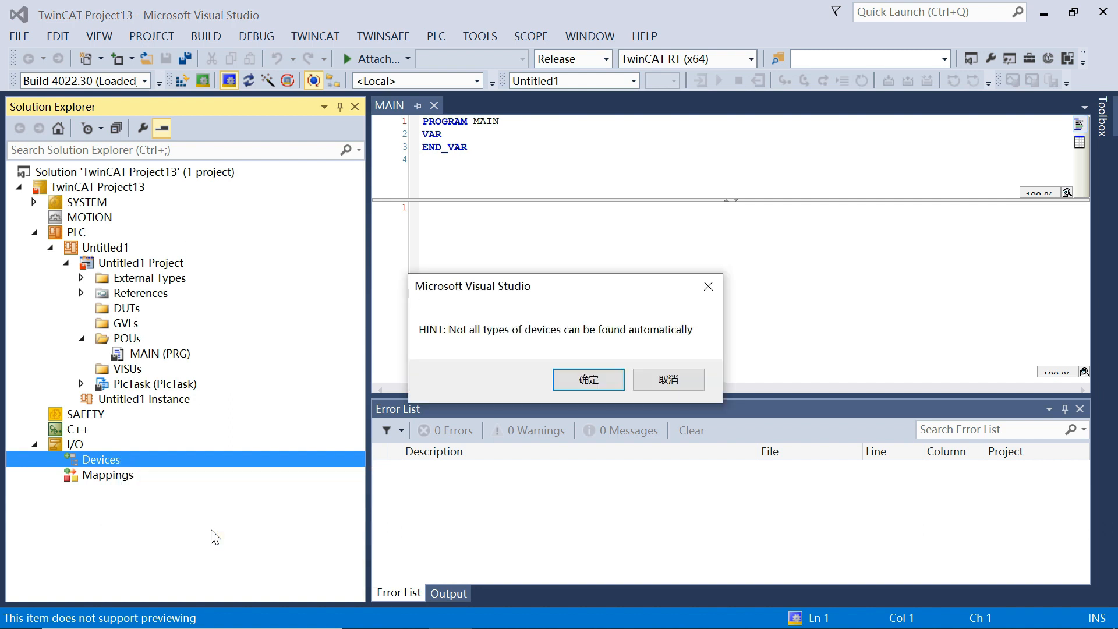
left_click(586, 379)
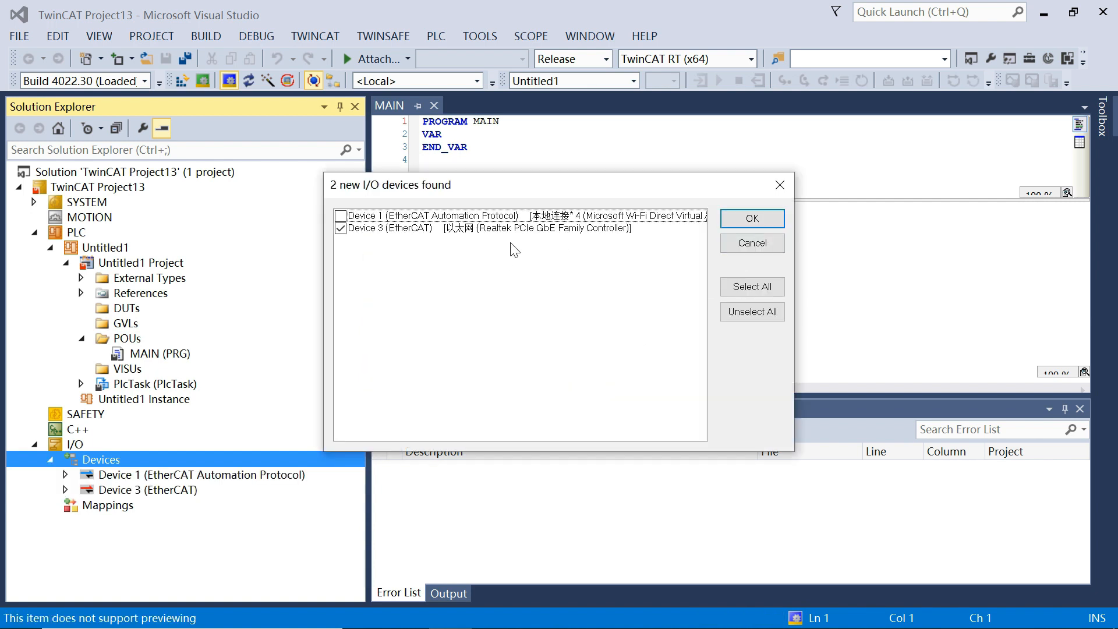
left_click(751, 219)
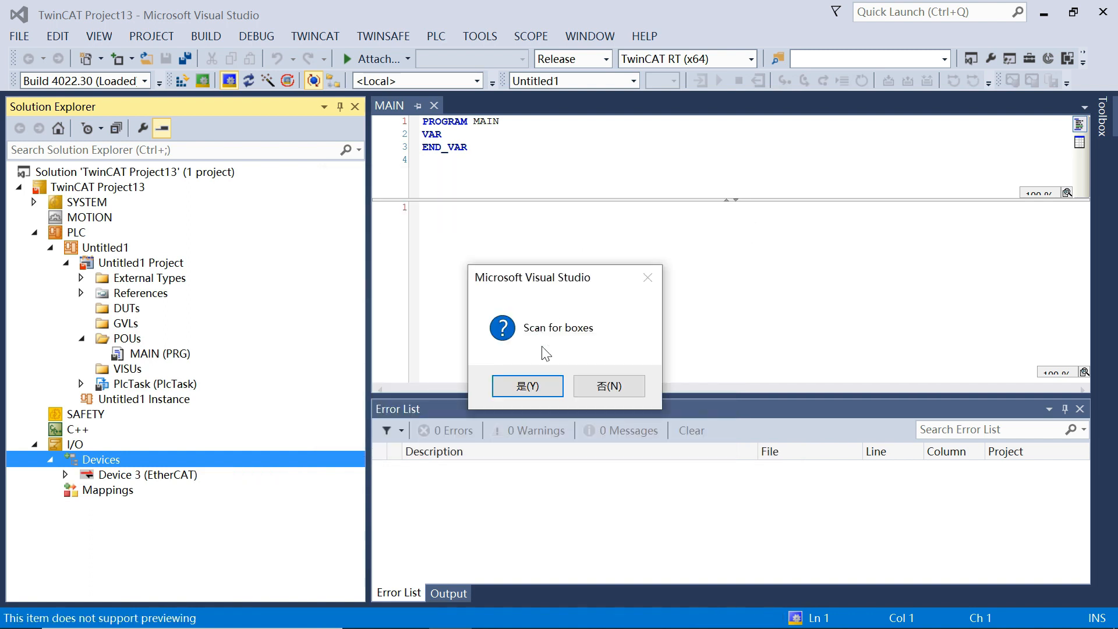
Step: Scan the EtherCAT device for boxes and activate Free Run
left_click(541, 385)
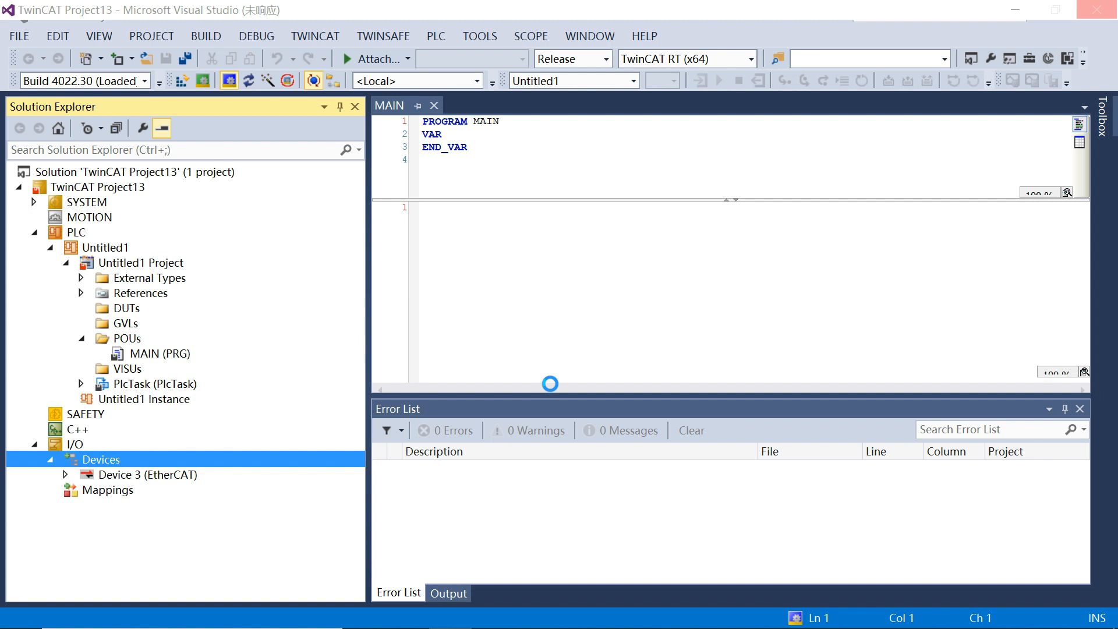
left_click(536, 384)
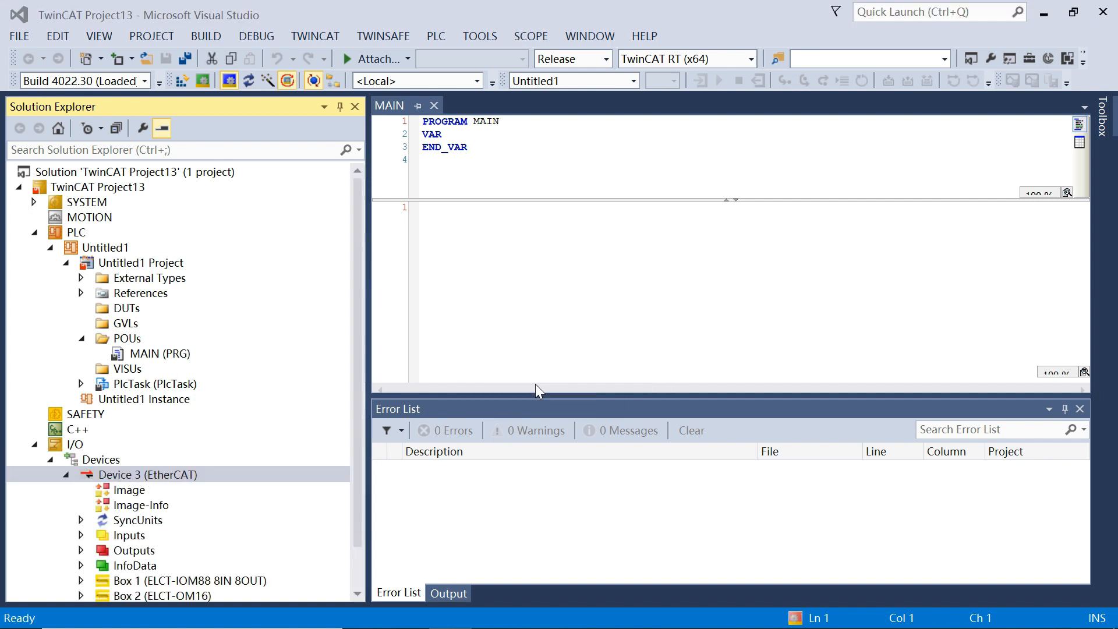
scroll(328, 451, "down", 1)
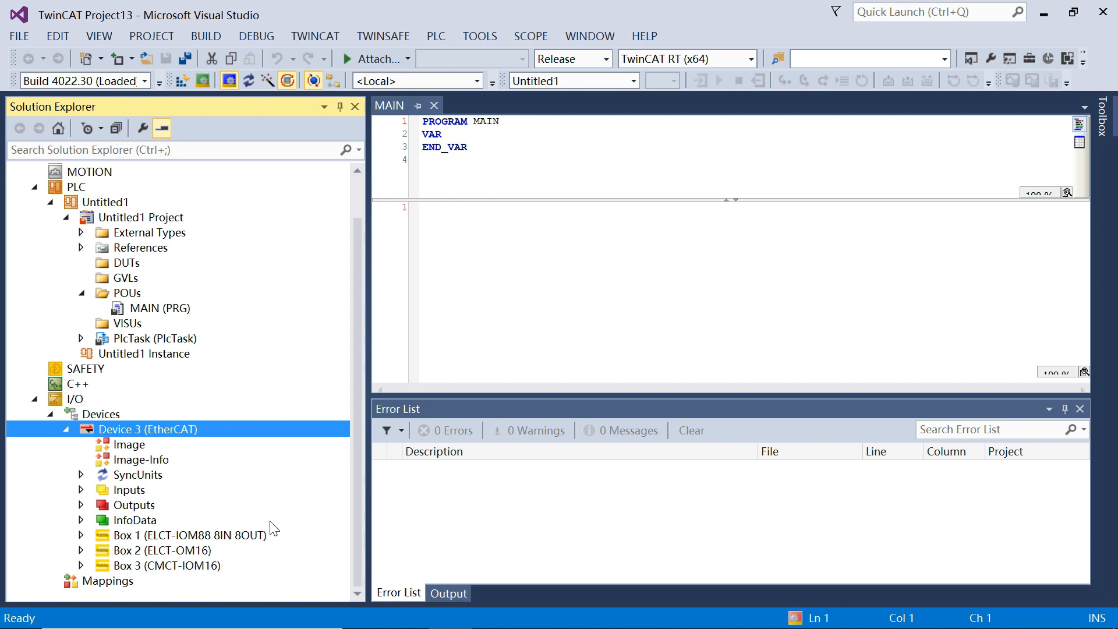
Step: Declare X1 AT%I*:BOOL; and Y1 AT%Q*:BOOL; in the VAR block of the MAIN program
left_click(177, 309)
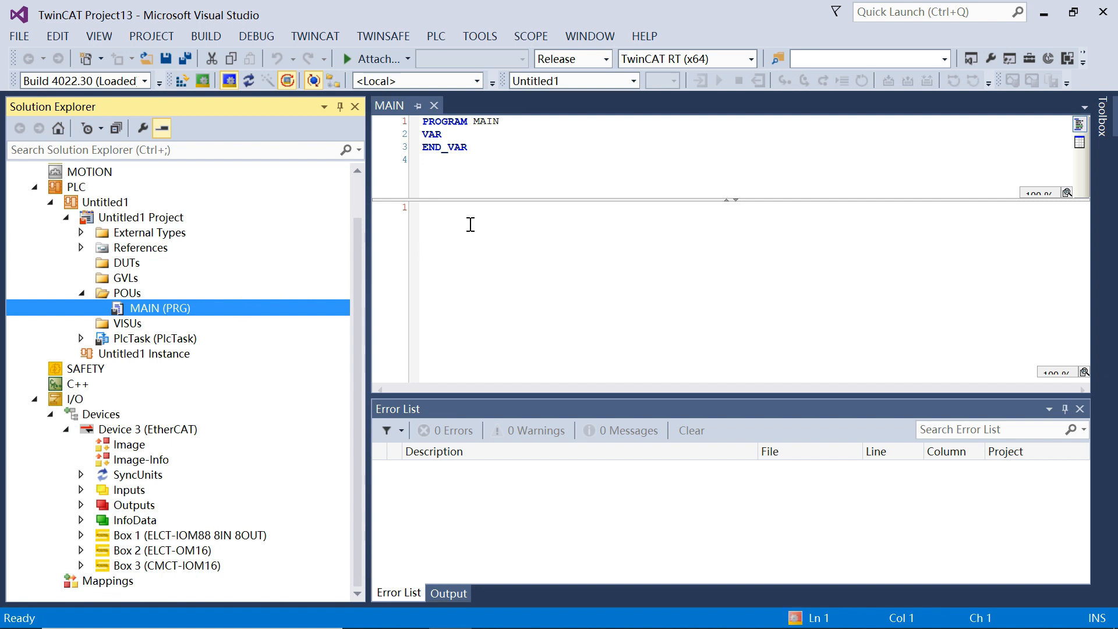
left_click(471, 136)
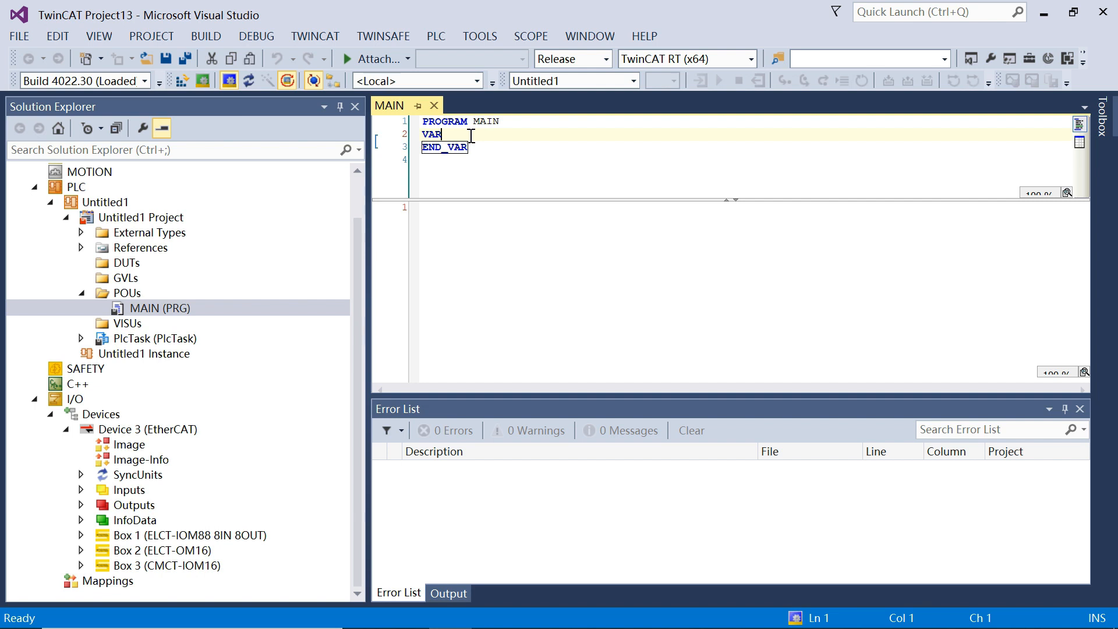
key("Return")
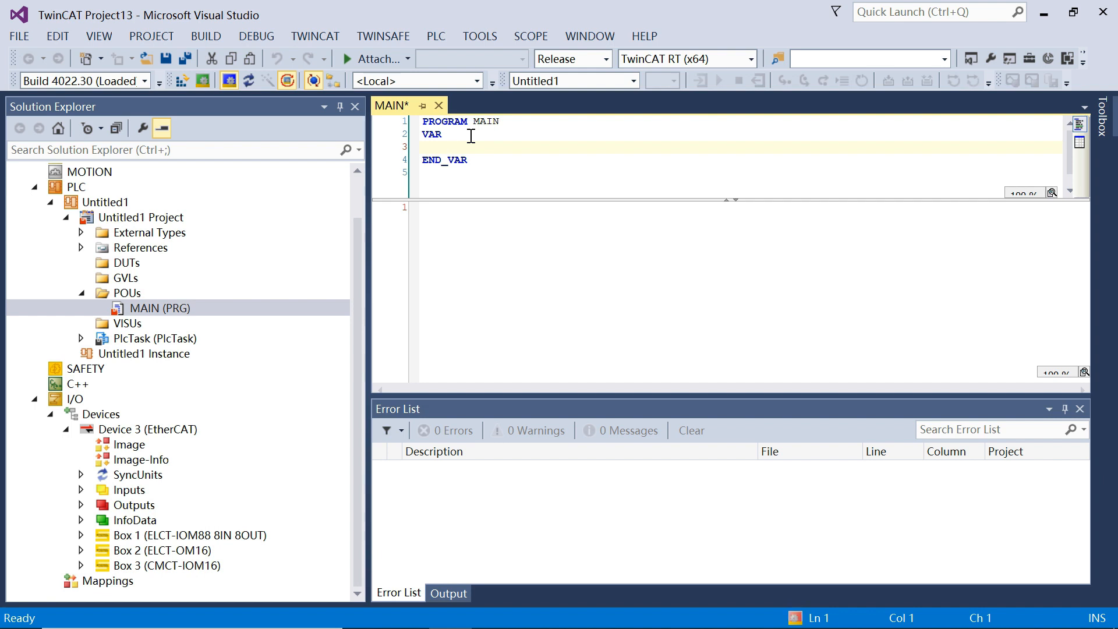
type("x")
key("BackSpace")
type("x1 AT%*")
key("BackSpace")
type("i*")
key("BackSpace")
key("BackSpace")
type("I*:BOOL;")
key("Return")
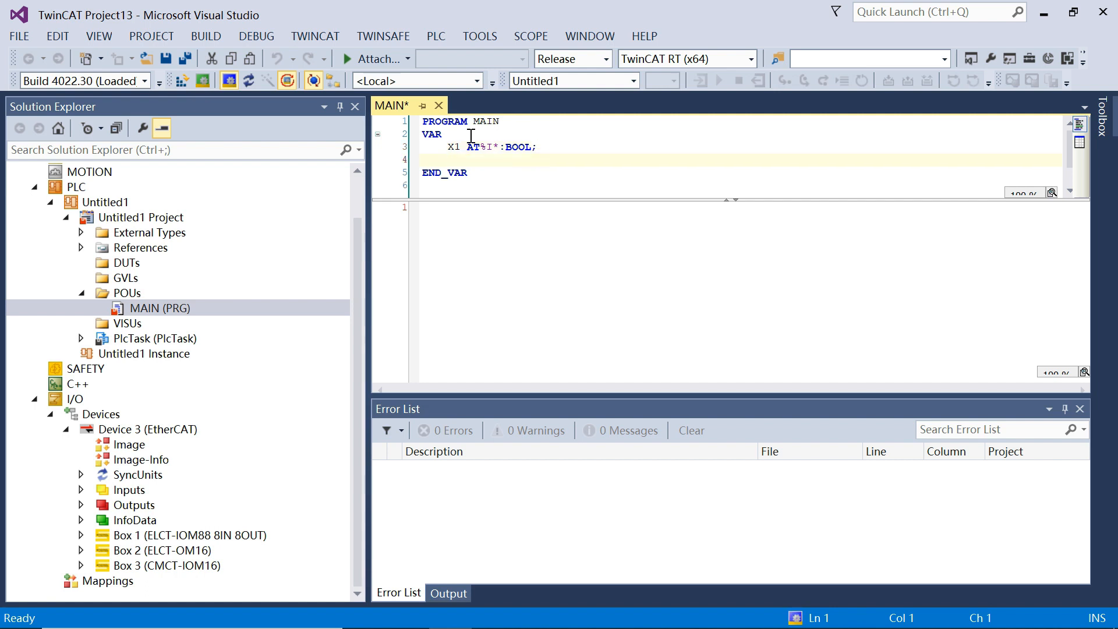
type("Y1 AT%Q*:BOOL;")
Step: Build the Untitled1 Project so its input and output variables are generated
left_click(163, 216)
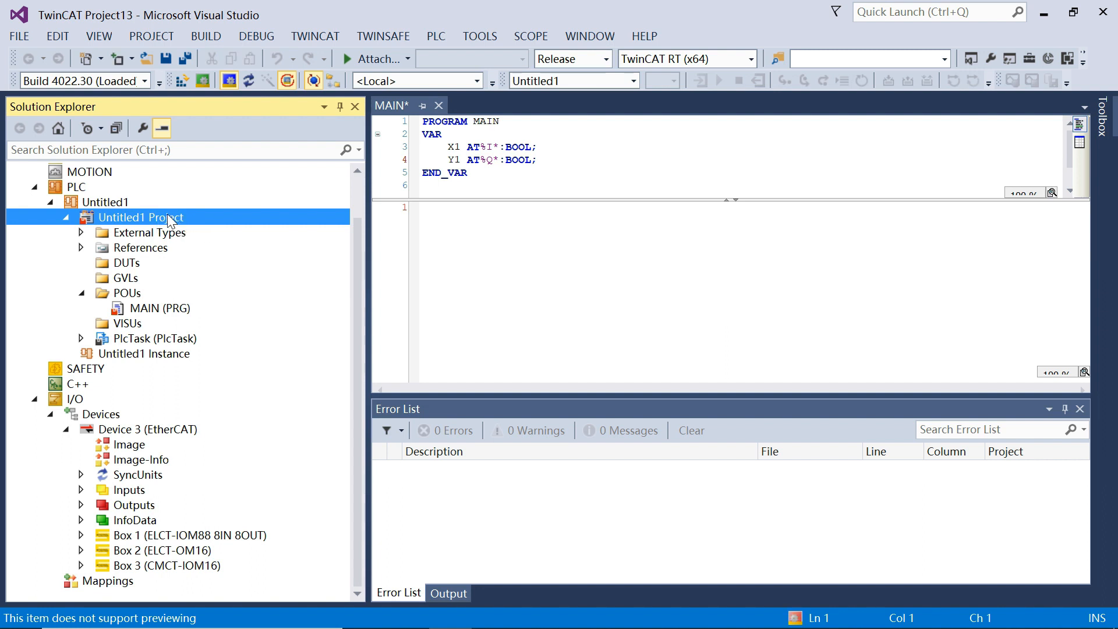
right_click(167, 214)
left_click(230, 247)
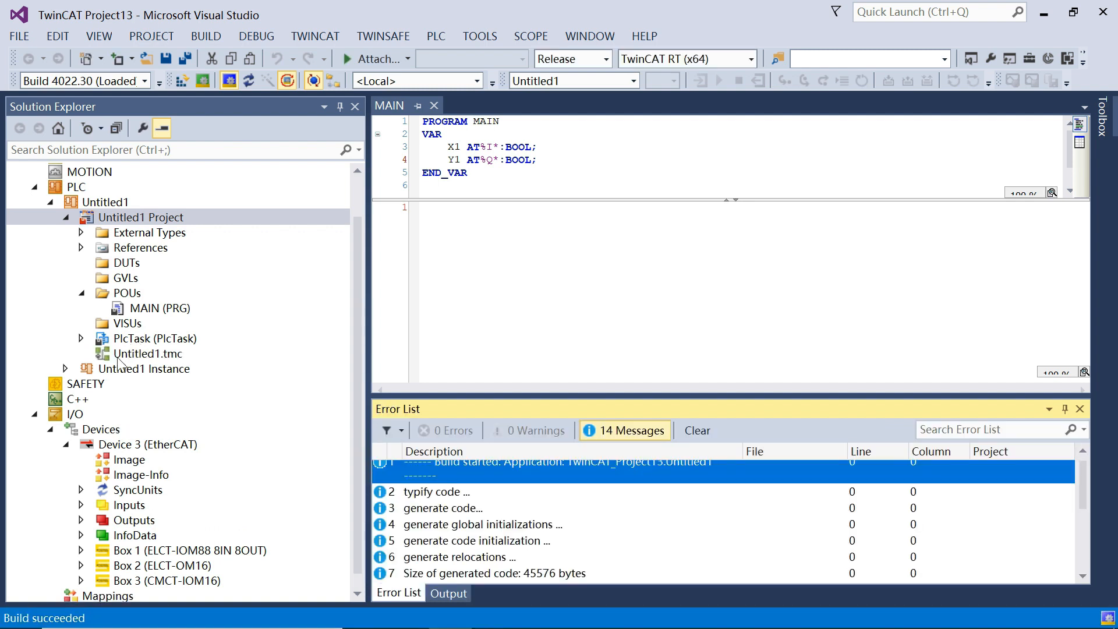
Step: Link MAIN.X1 from the Untitled1 Instance's PlcTask Inputs to Input[0] of Box 1 (ELCT-IOM88 8IN 8OUT)
left_click(65, 369)
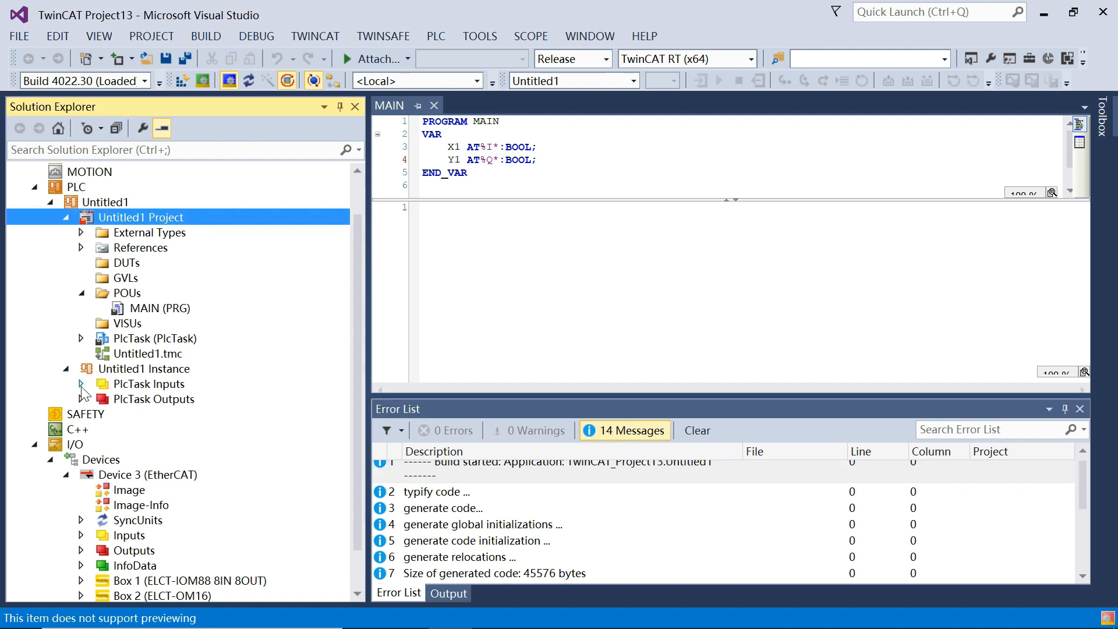
left_click(81, 385)
left_click(82, 414)
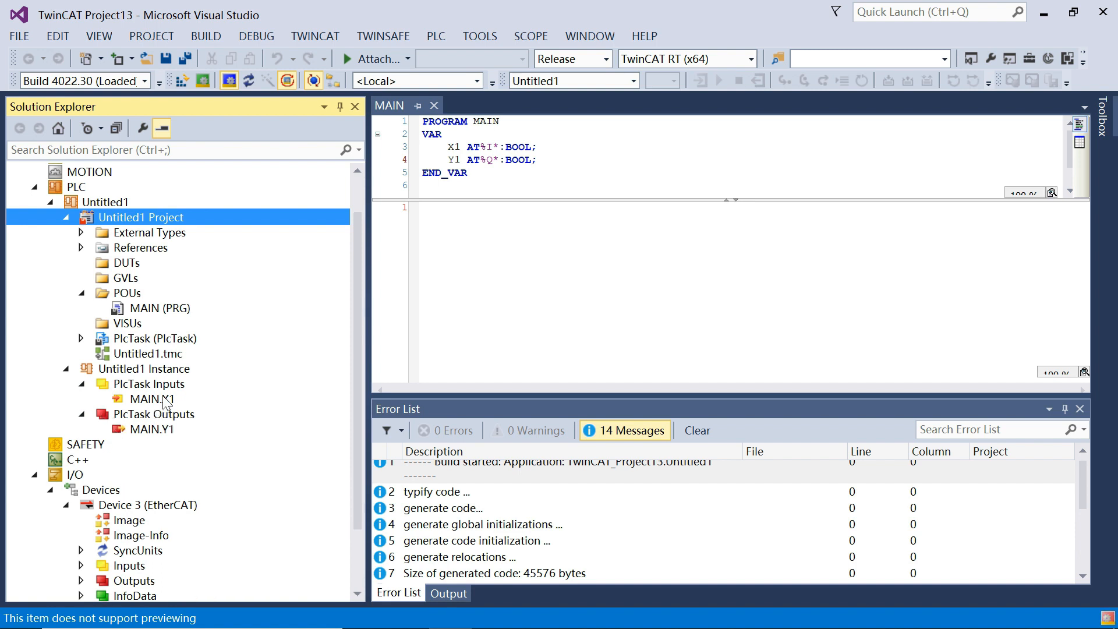
left_click(170, 430)
left_click(168, 400)
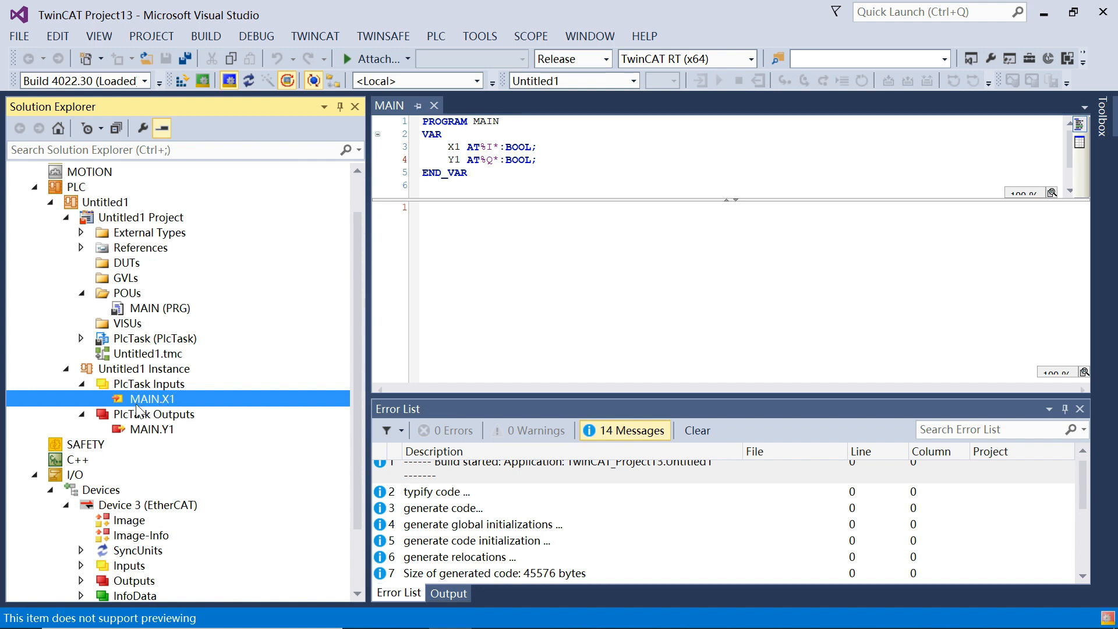
double_click(170, 400)
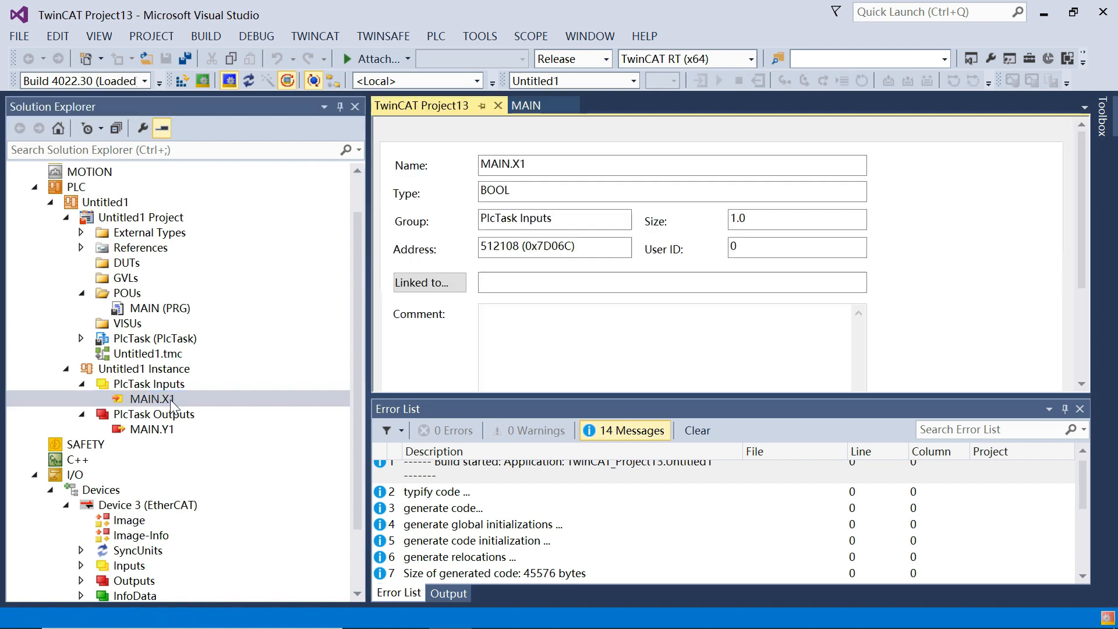
left_click(442, 286)
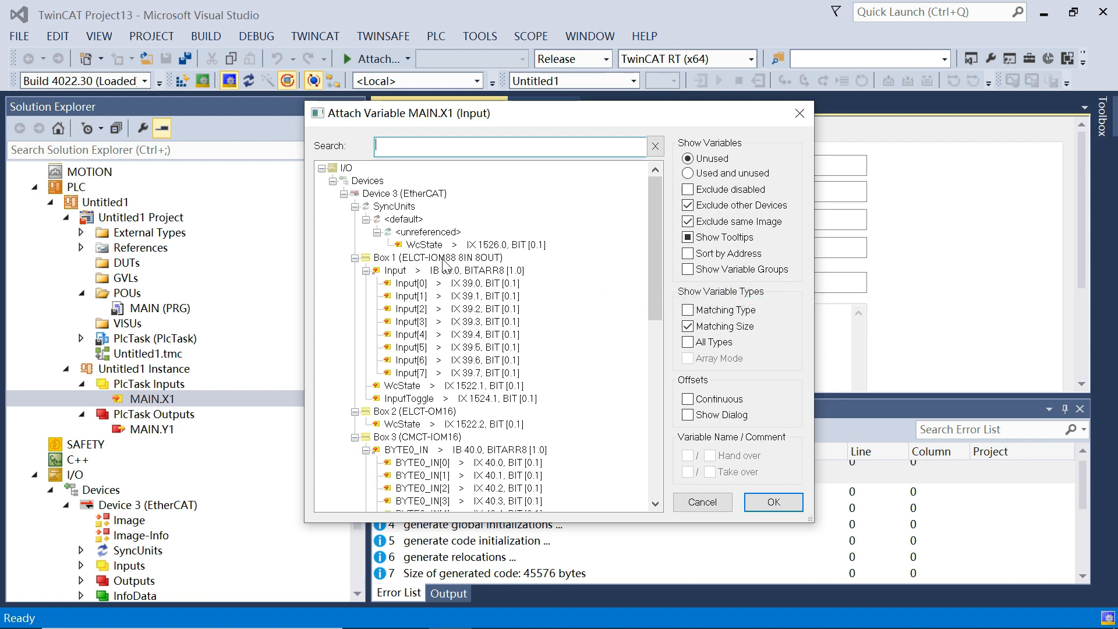
left_click(481, 285)
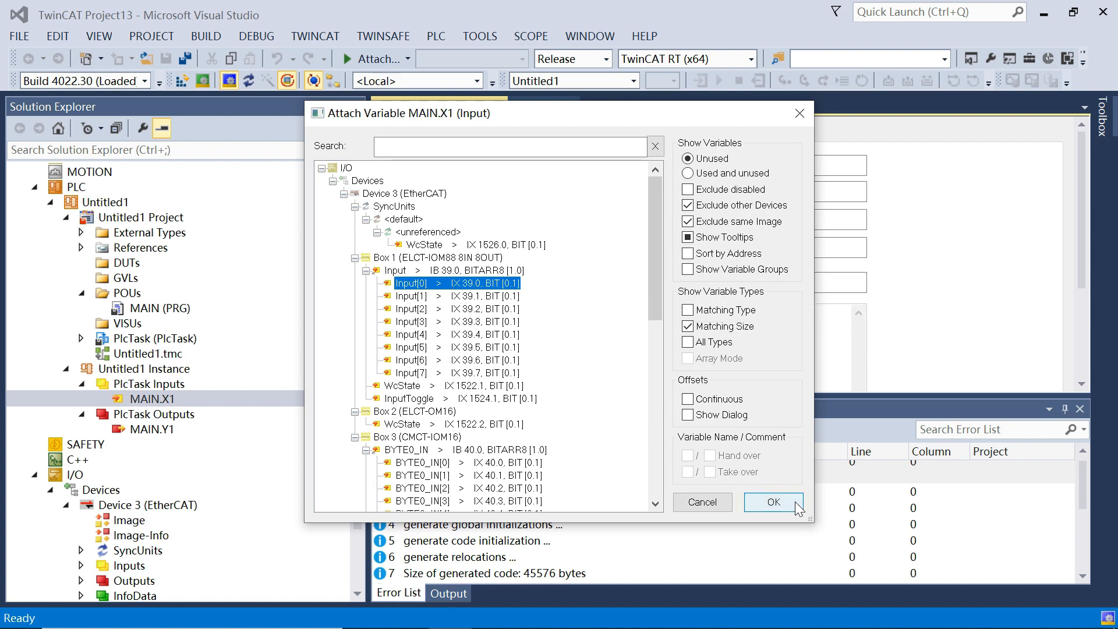
left_click(773, 502)
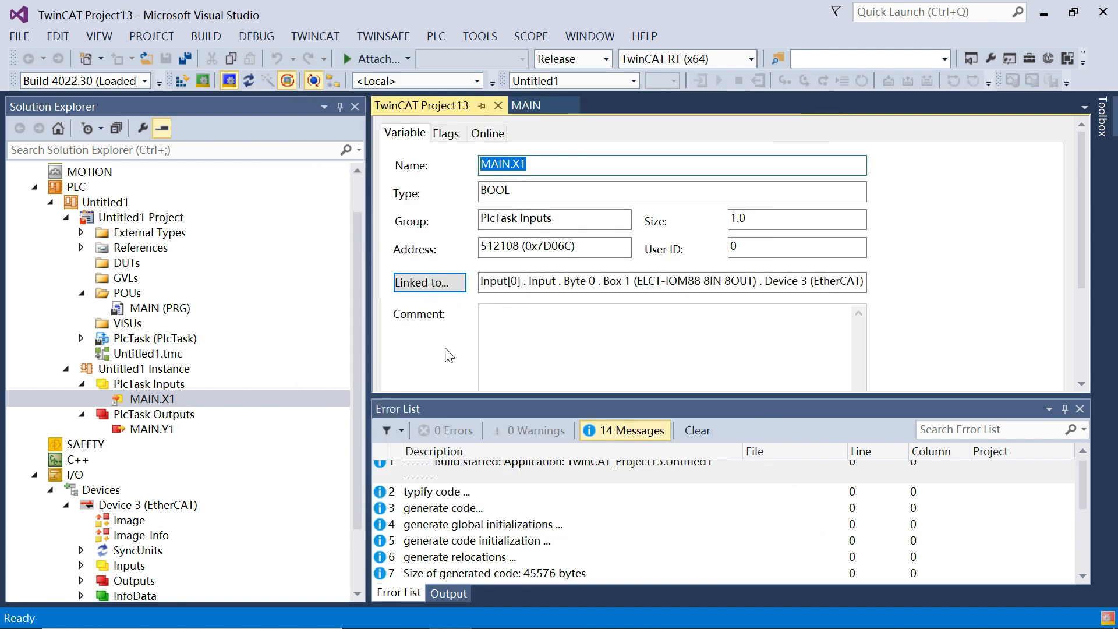
Step: Link MAIN.Y1 from the PlcTask Outputs to the first Output[0] (QX 56.0) of Box 2 (ELCT-OM16)
left_click(164, 431)
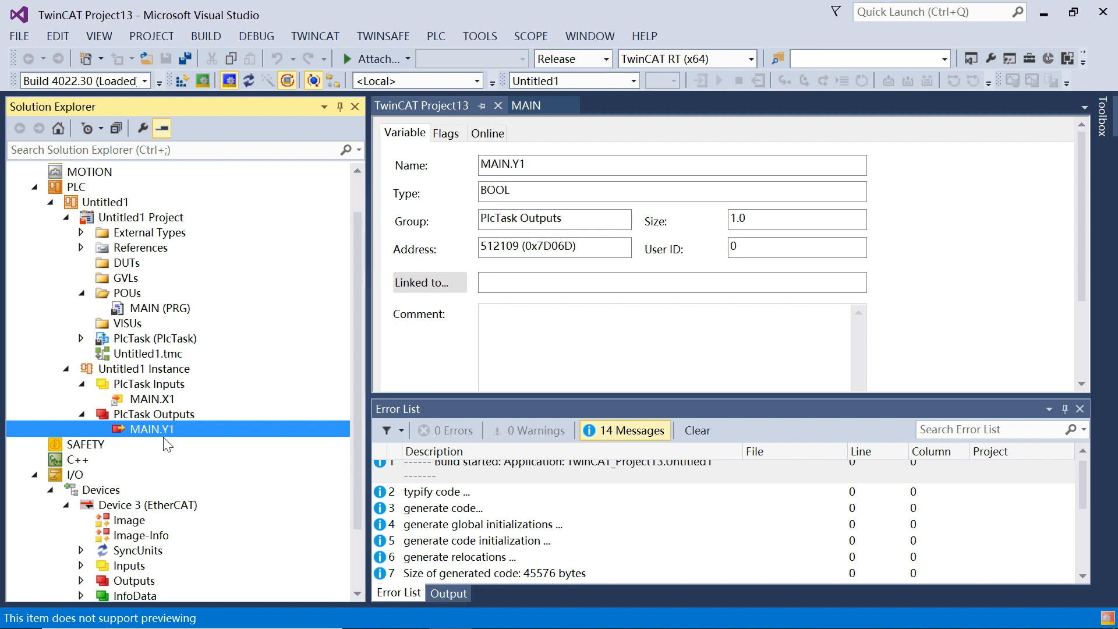
left_click(446, 290)
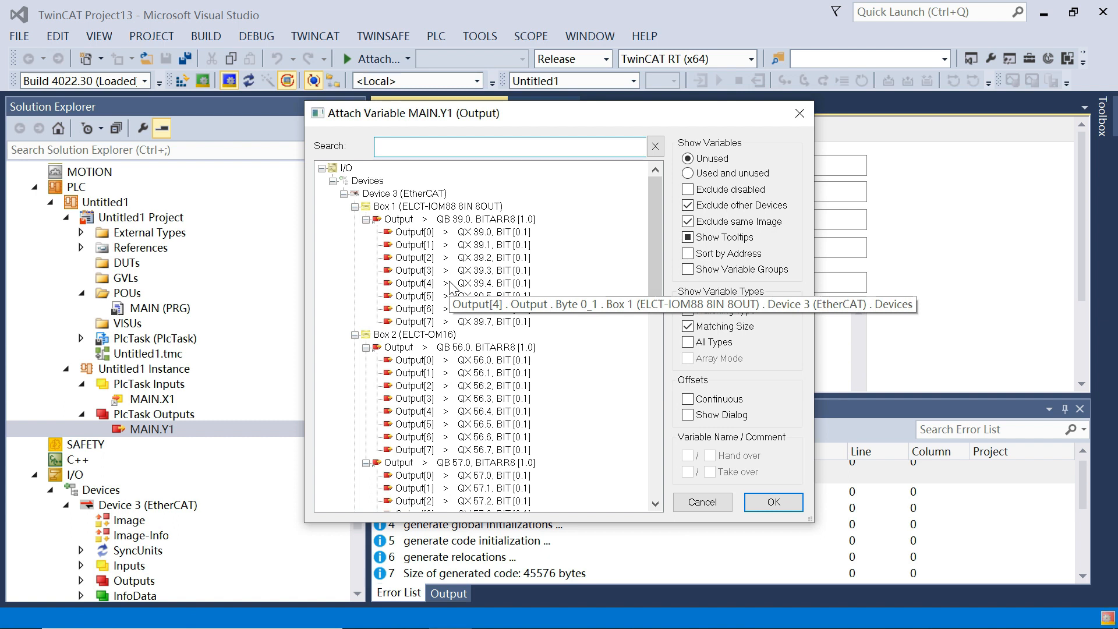
left_click(434, 360)
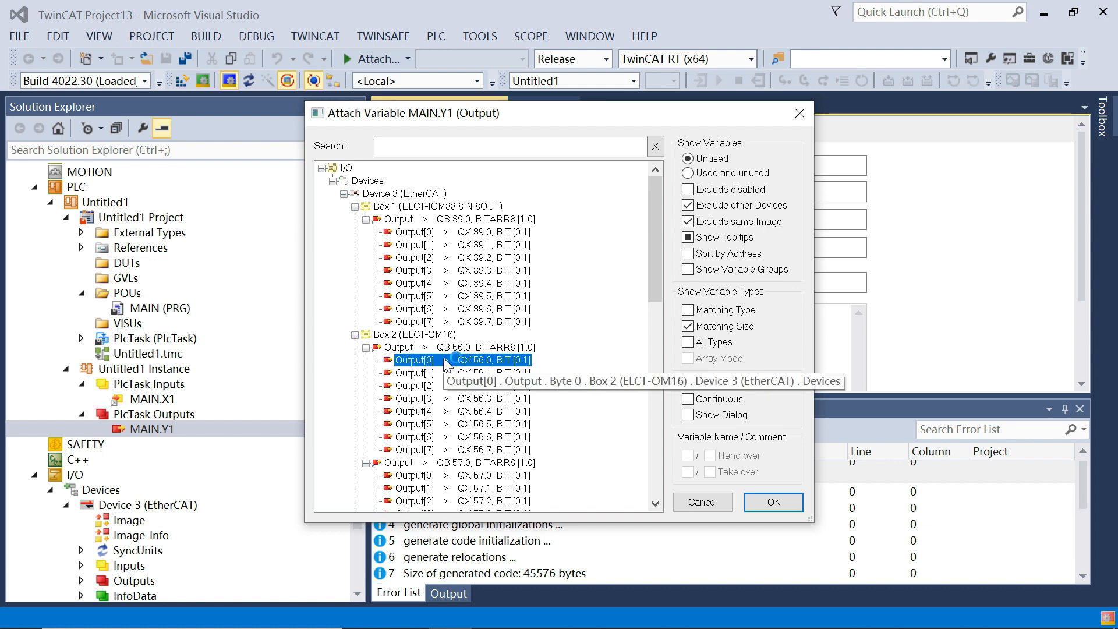
left_click(782, 503)
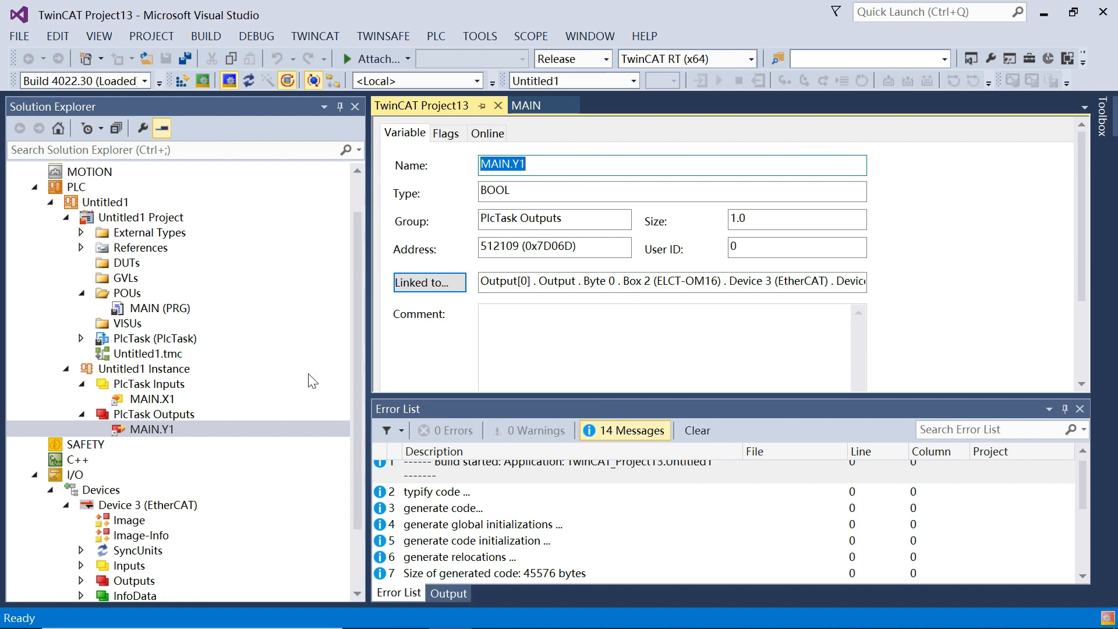
Step: Activate the configuration with TwinCAT in Run Mode and log in to the PLC, creating and downloading application Port_851
left_click(316, 37)
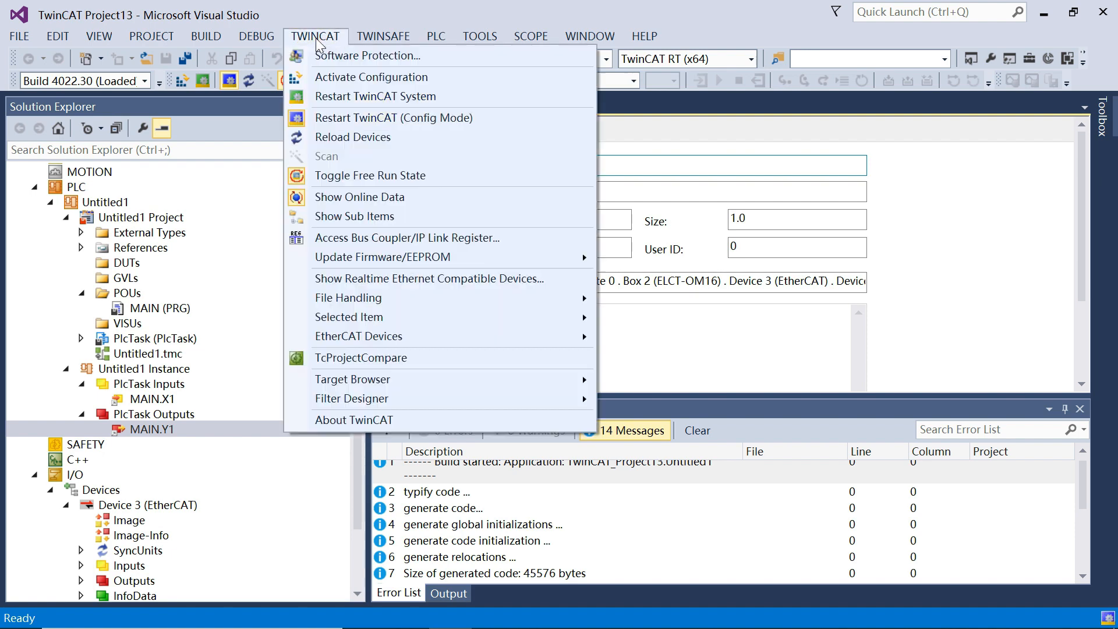
left_click(366, 78)
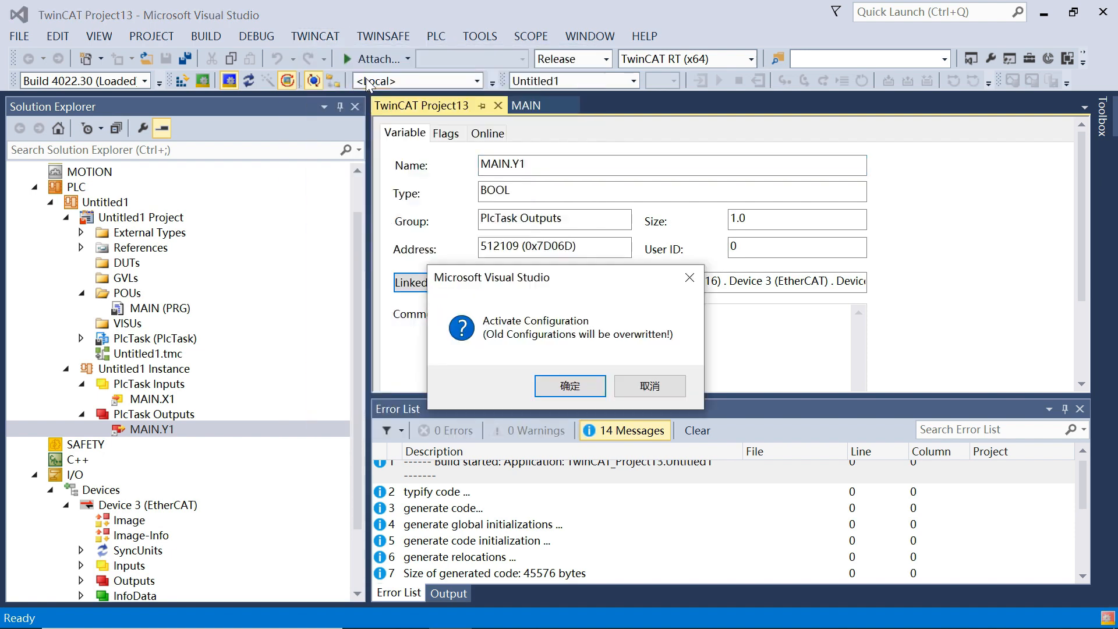
left_click(561, 386)
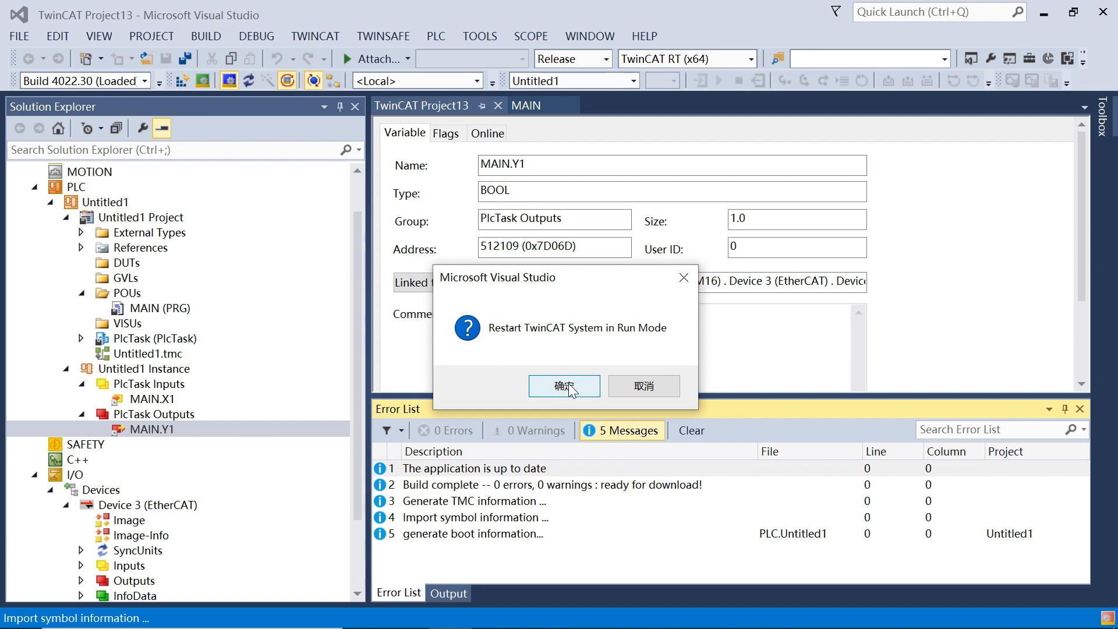
left_click(564, 386)
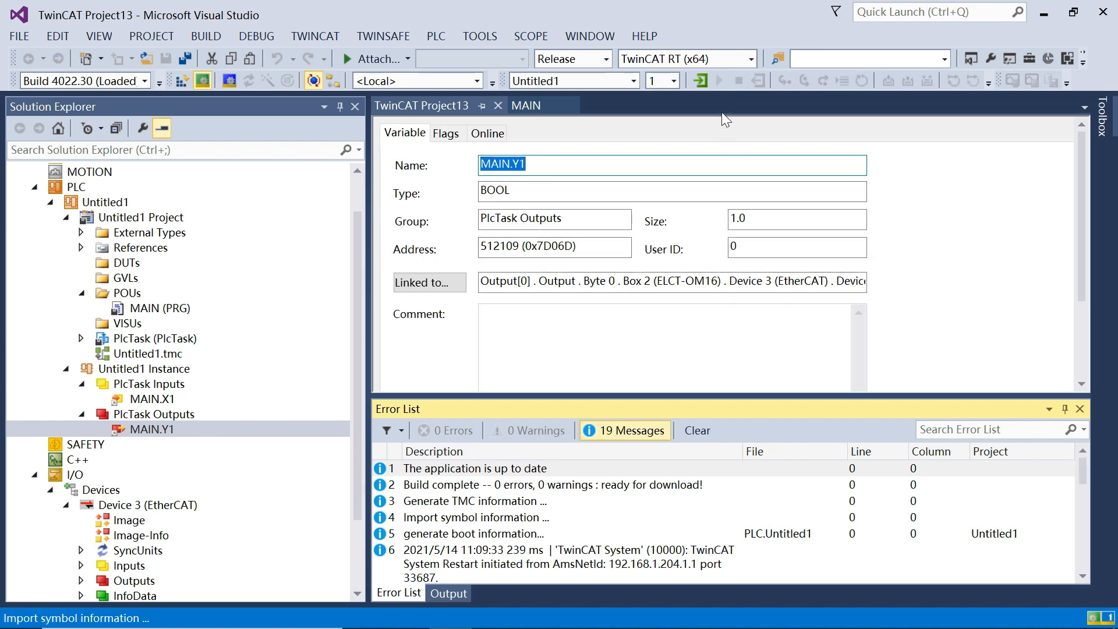
left_click(699, 80)
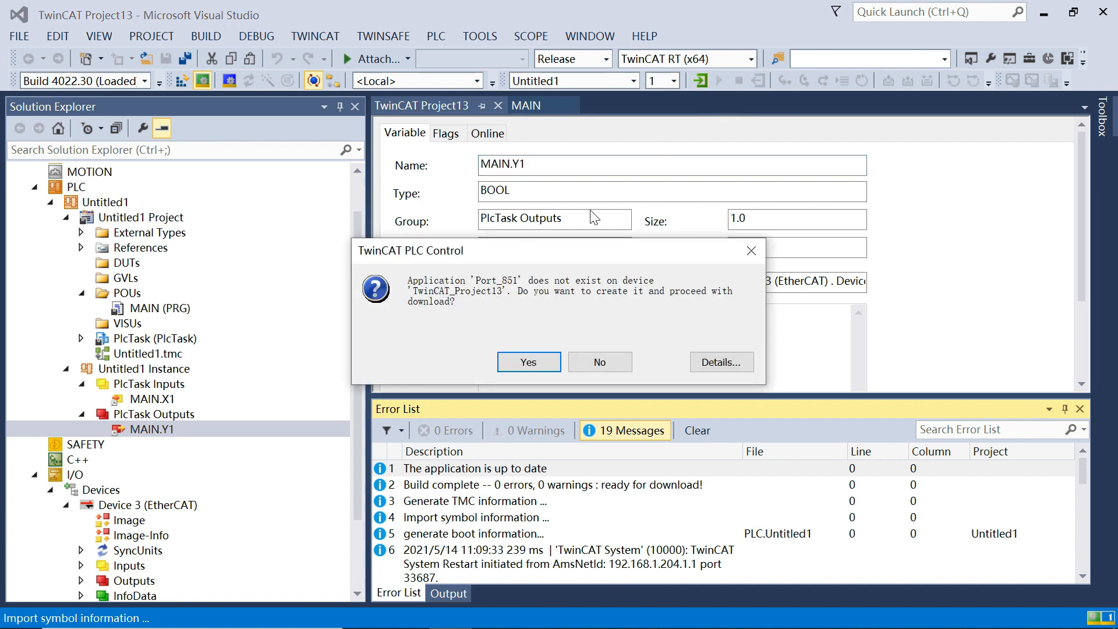
left_click(527, 363)
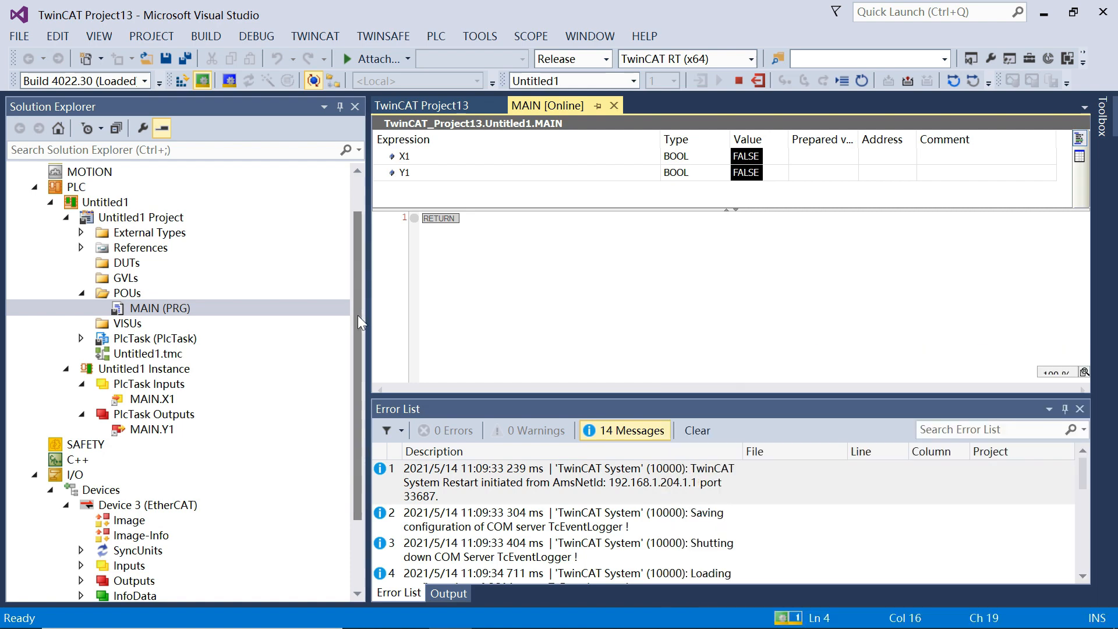
Step: Write the online value 1 to Output[0] under Byte 0_1 of Box 1 (ELCT-IOM88 8IN 8OUT)
left_click_drag(358, 316, 334, 485)
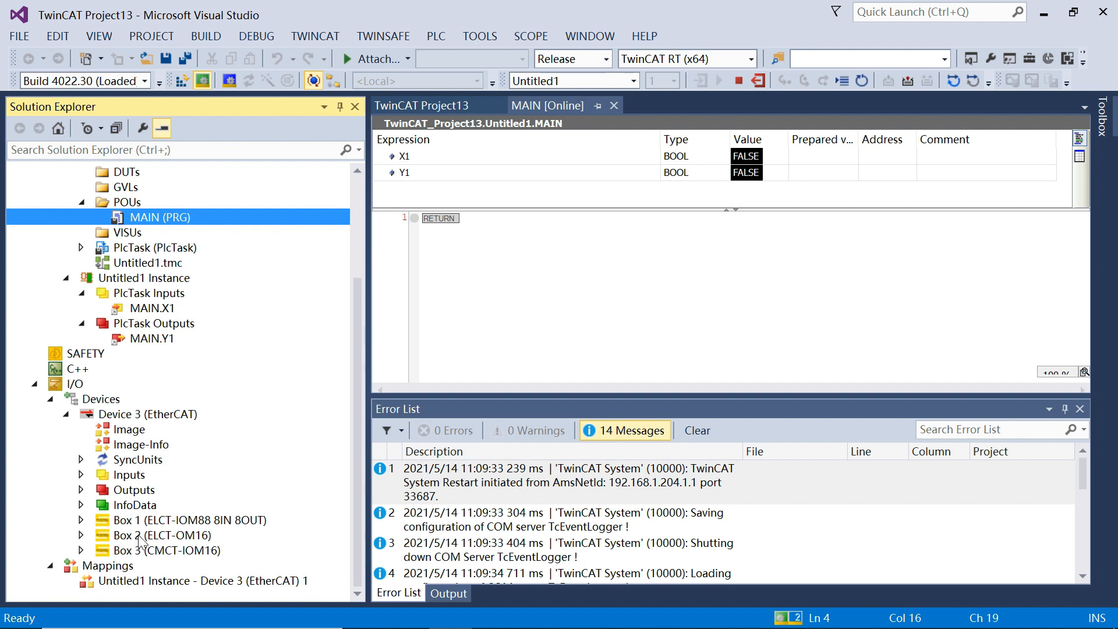
left_click(81, 520)
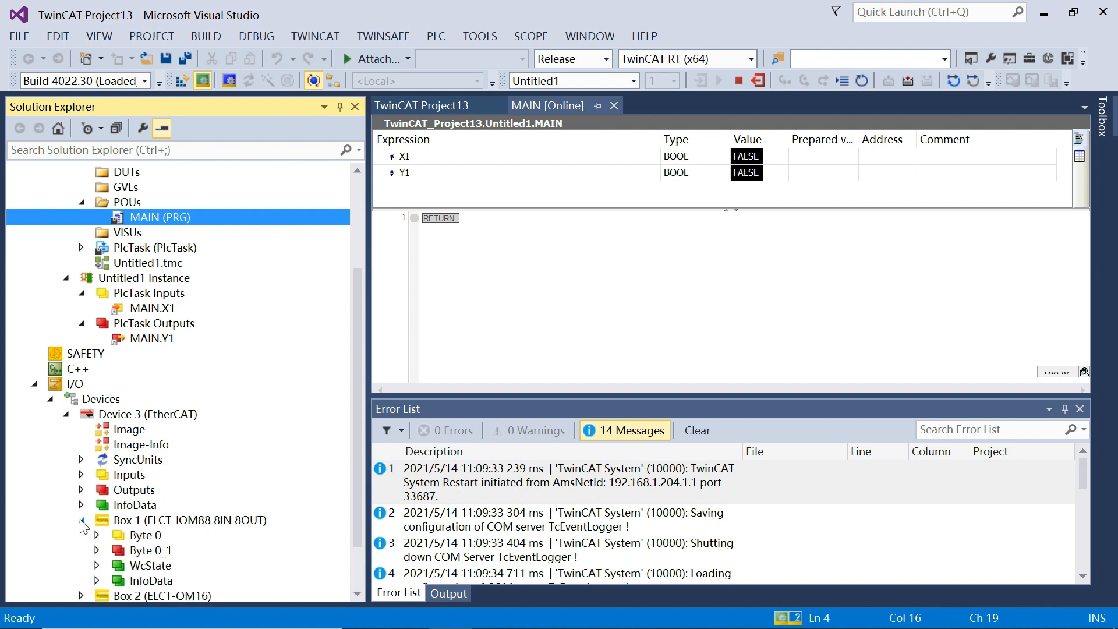
left_click(97, 551)
scroll(280, 492, "down", 2)
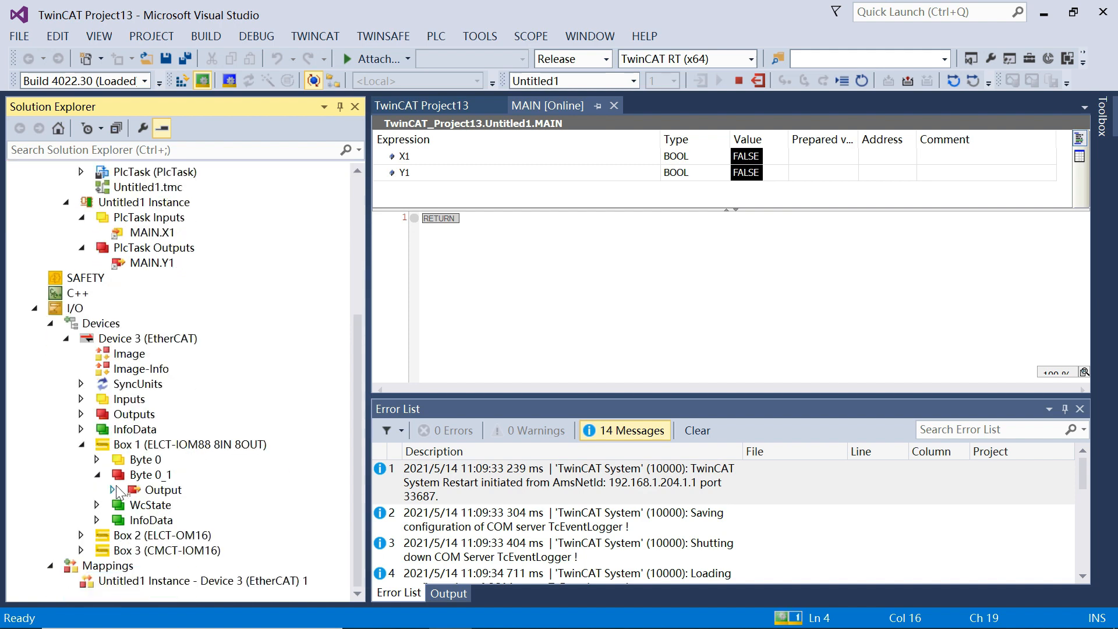
left_click(114, 489)
right_click(202, 475)
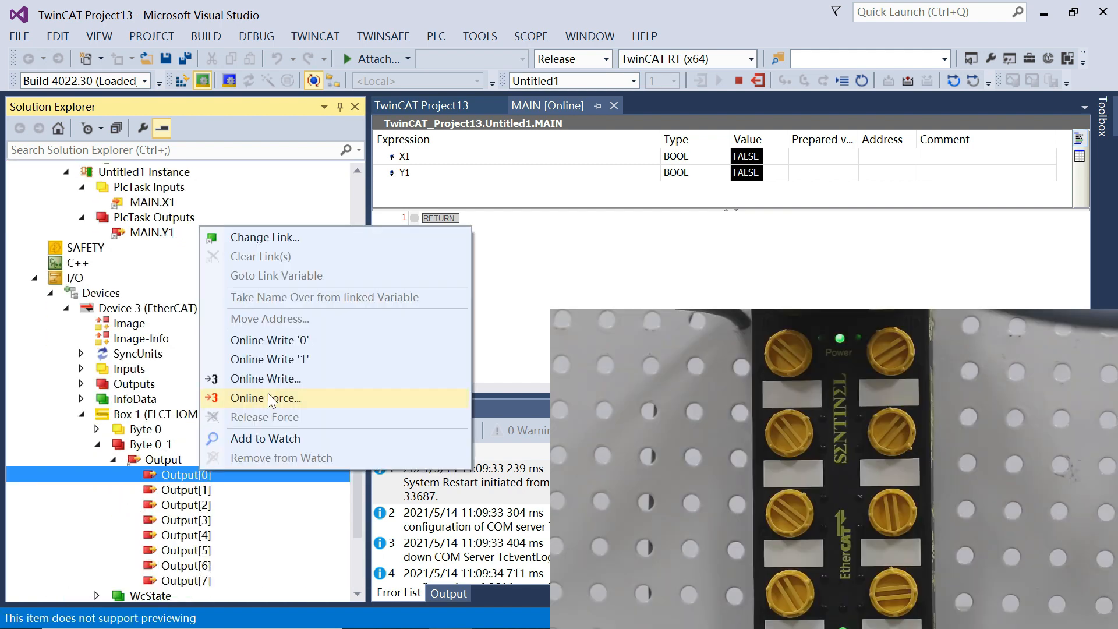
left_click(296, 359)
Step: Write the online value 1 to each of Output[1] through Output[7] under Byte 0_1 of Box 1
right_click(206, 490)
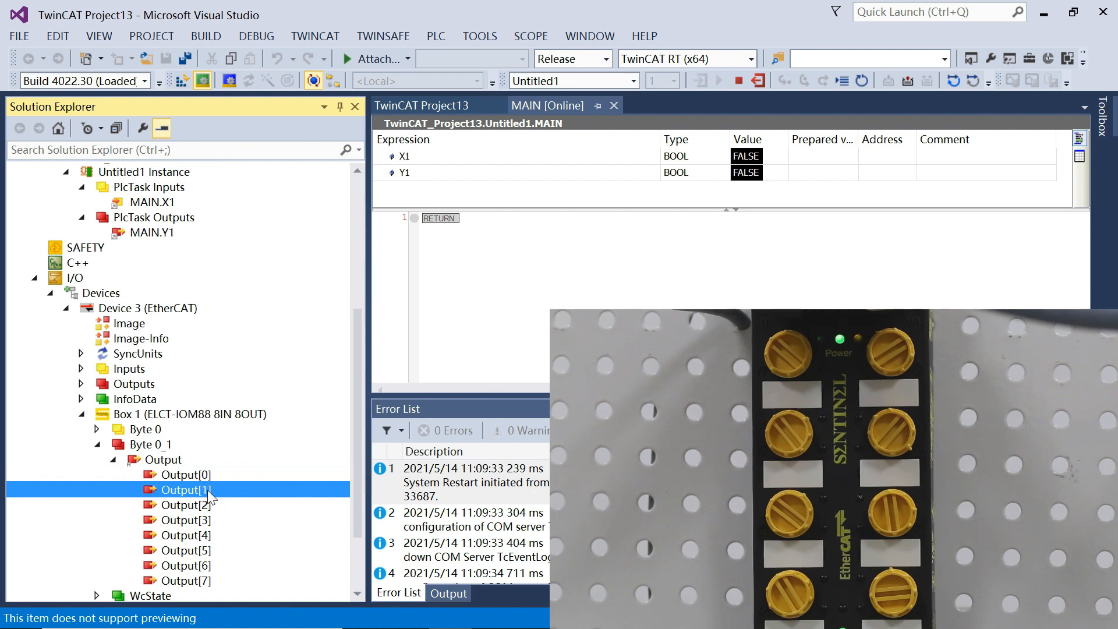
left_click(304, 376)
right_click(199, 504)
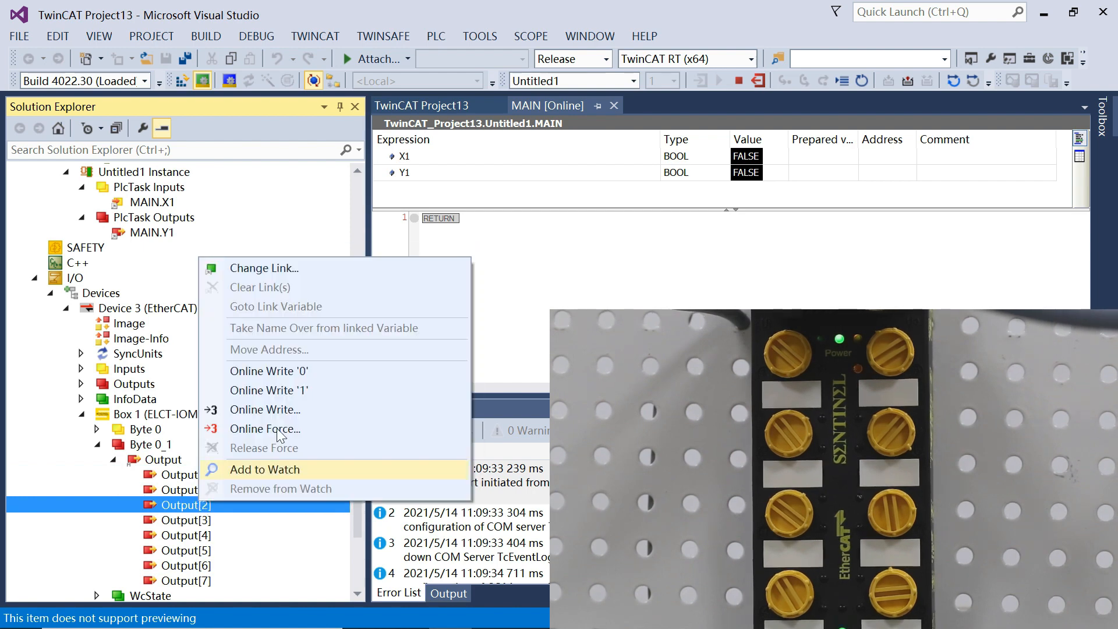
left_click(304, 390)
right_click(203, 520)
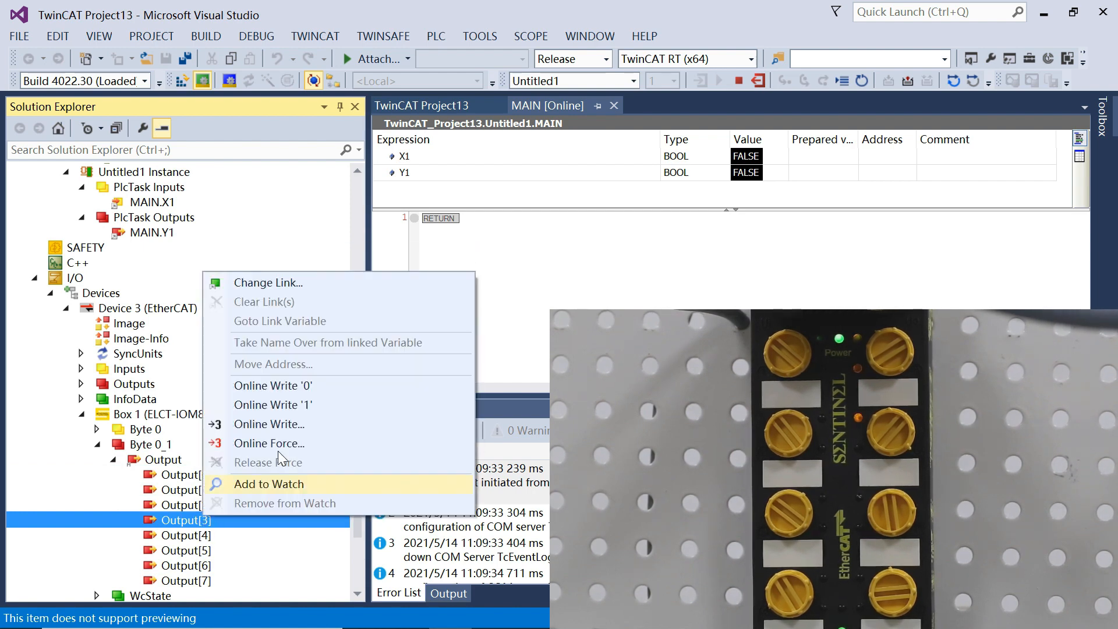
left_click(307, 405)
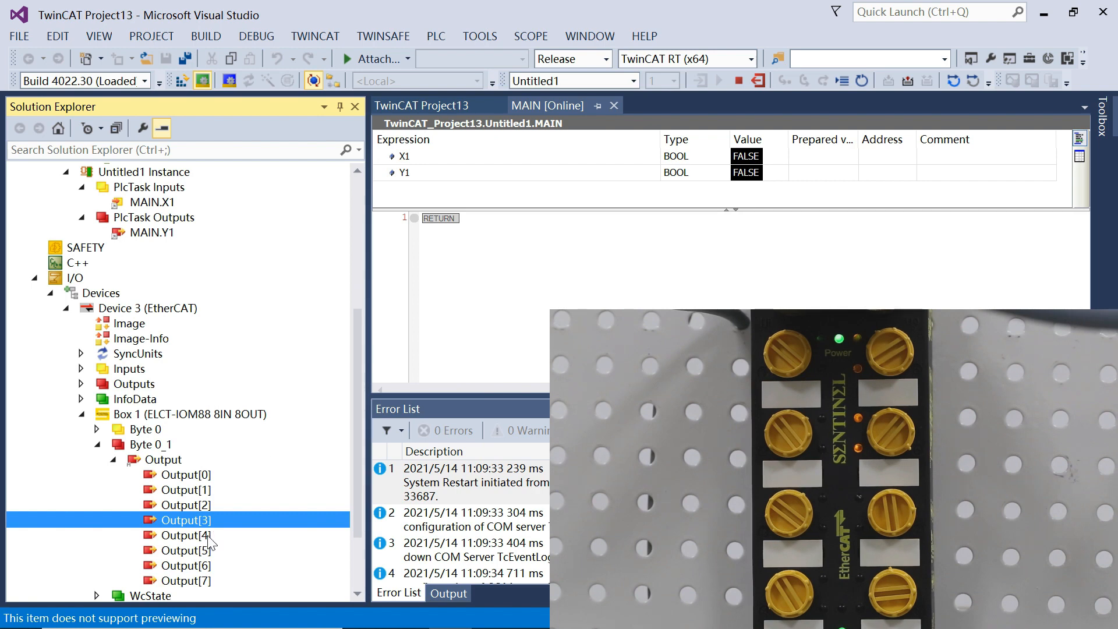
right_click(205, 535)
left_click(304, 421)
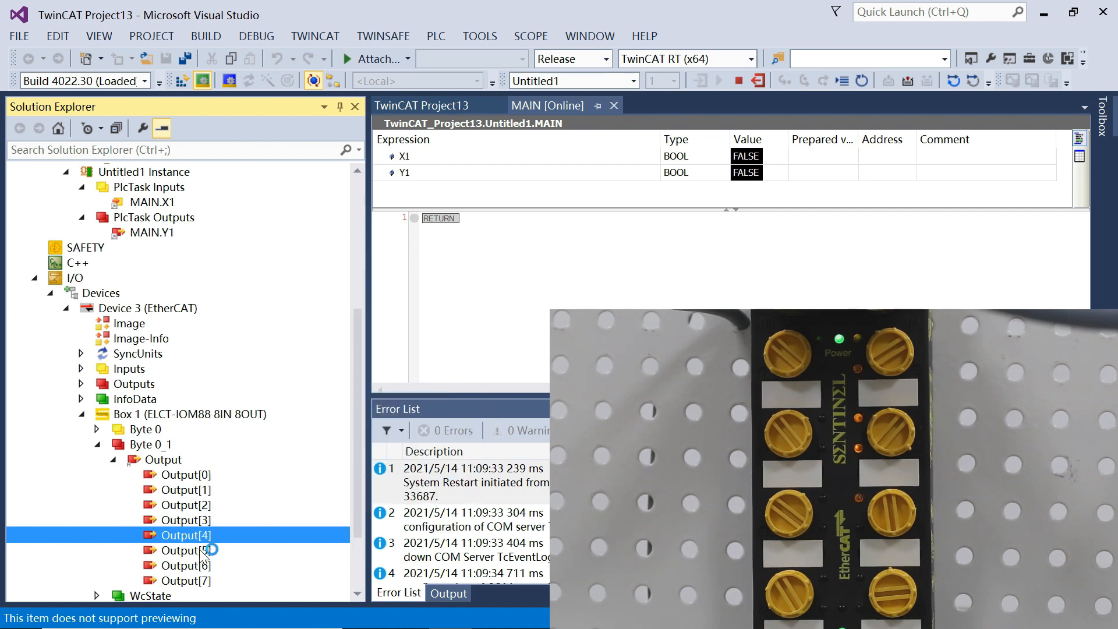
right_click(203, 551)
left_click(304, 436)
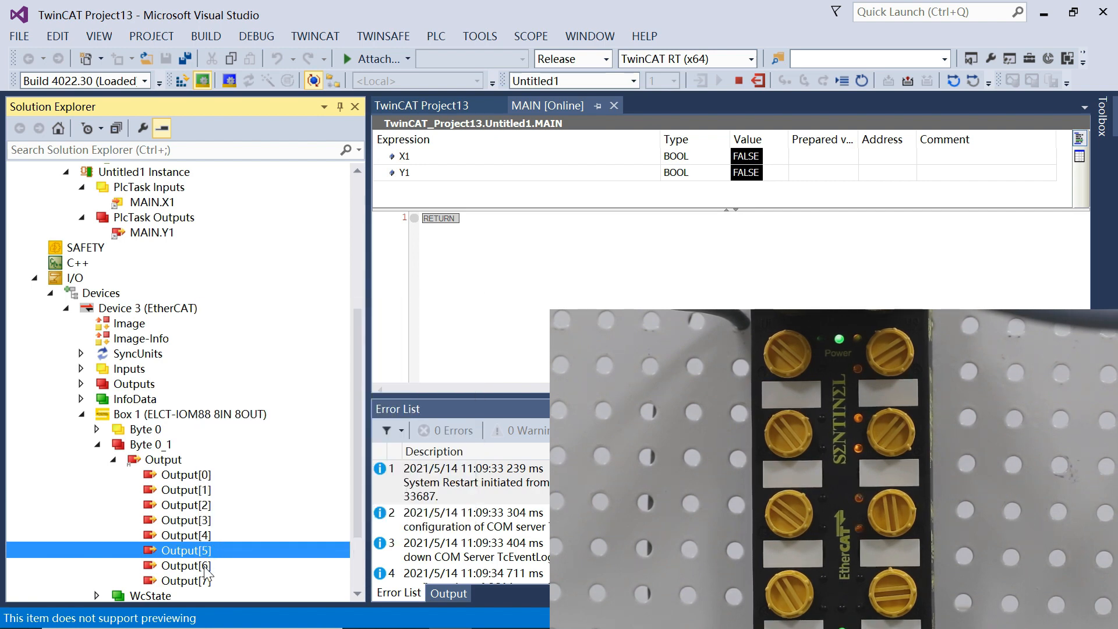
right_click(205, 565)
left_click(296, 451)
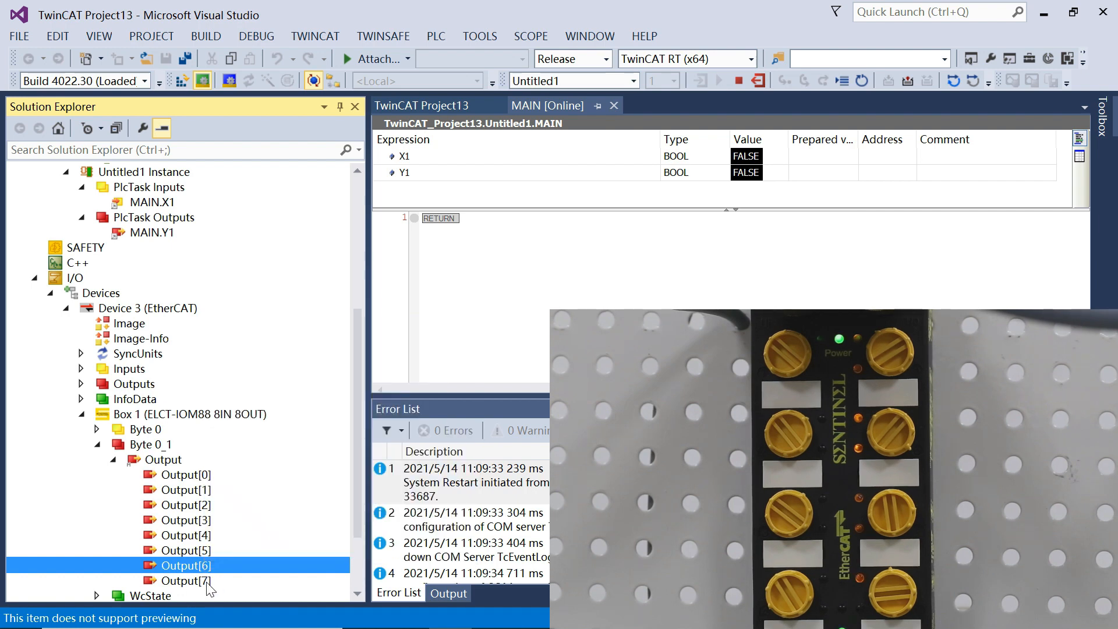
right_click(207, 582)
left_click(318, 464)
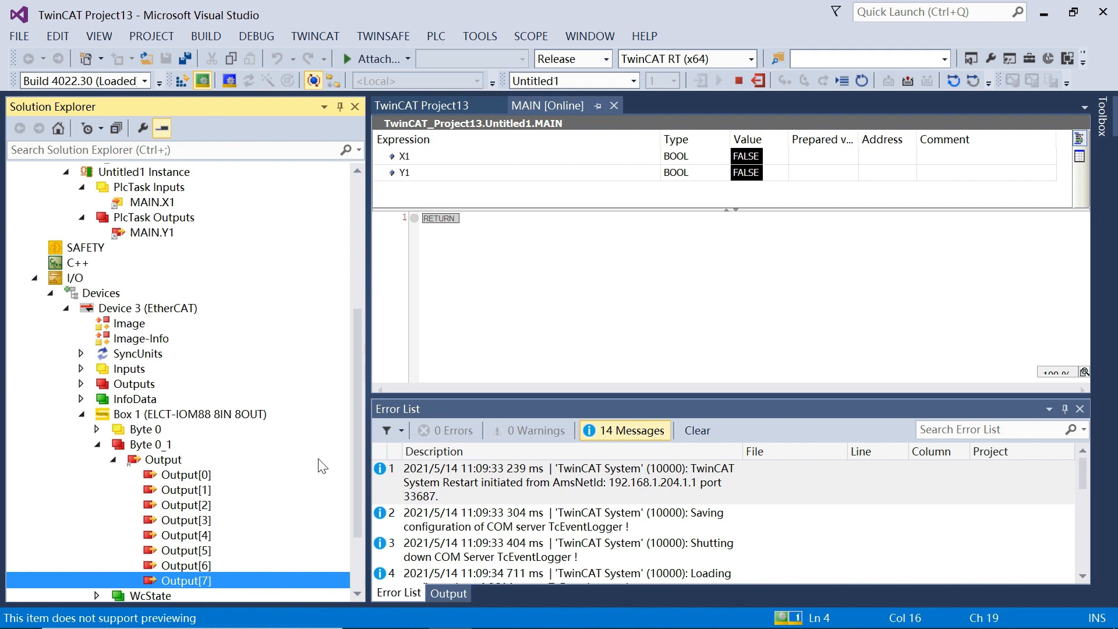
left_click_drag(361, 452, 356, 513)
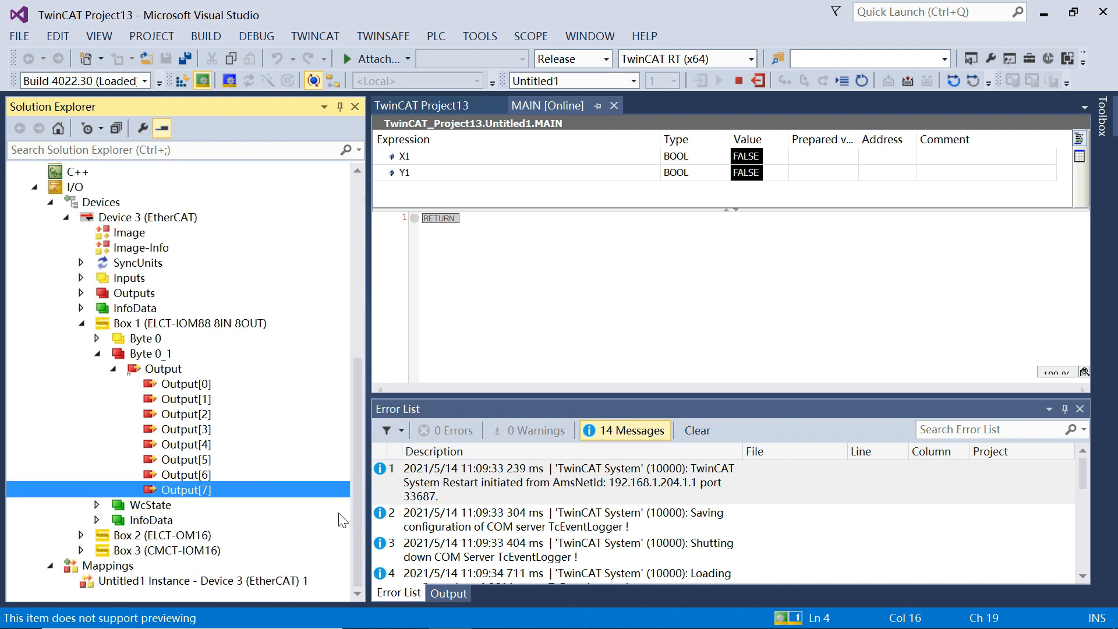